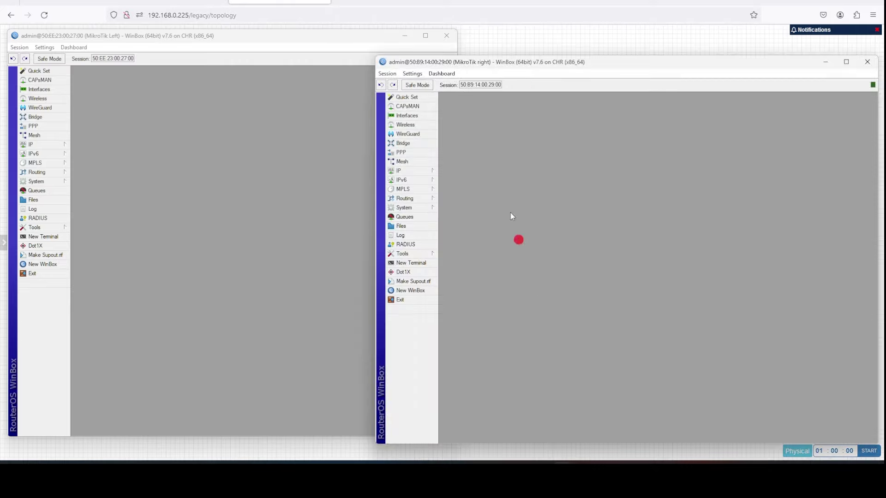
- Move the MikroTik right window aside, maximize the MikroTik Left window and open that router's IPsec settings
drag(459, 62, 540, 34)
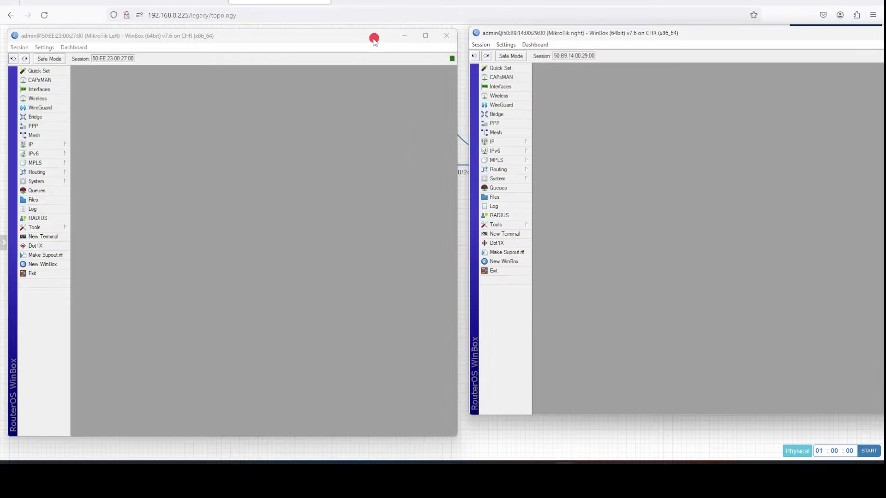
double_click(355, 36)
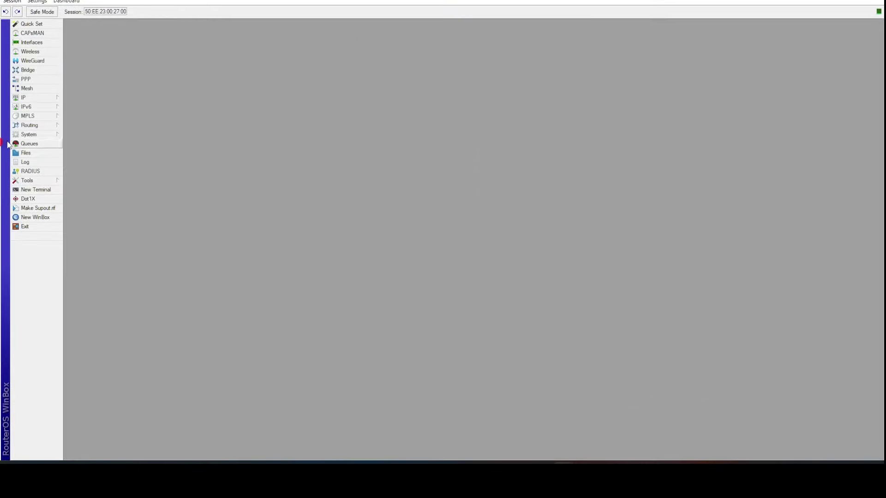
click(50, 100)
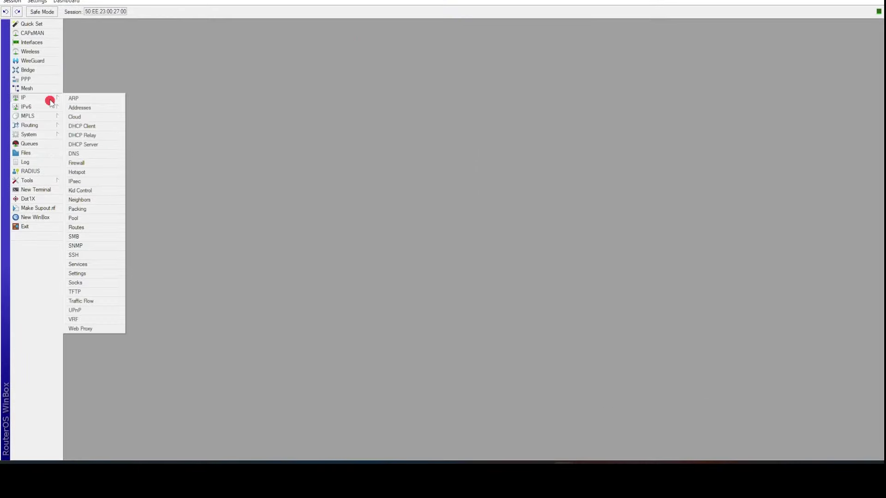
click(102, 183)
drag(170, 91, 264, 90)
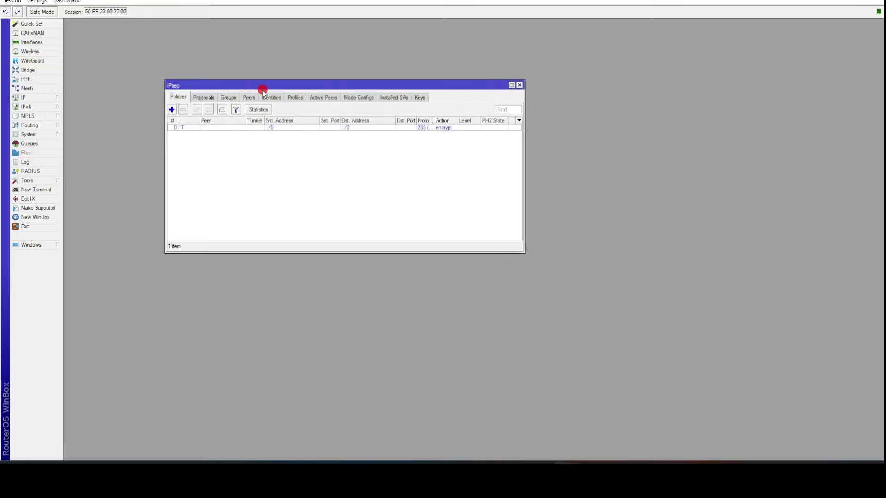
- Start a new IPsec profile named "Ufficio di destra" with the sha256 hash algorithm
click(296, 98)
click(172, 109)
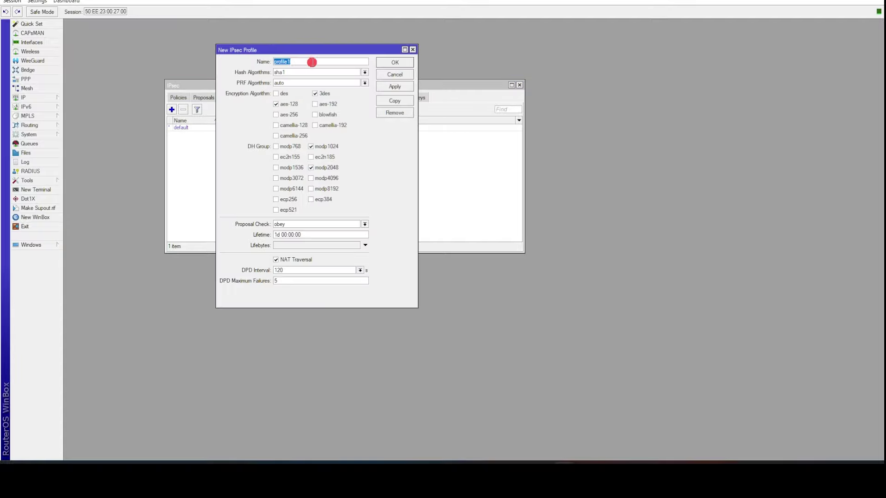
text(Ufficio di destra)
click(365, 73)
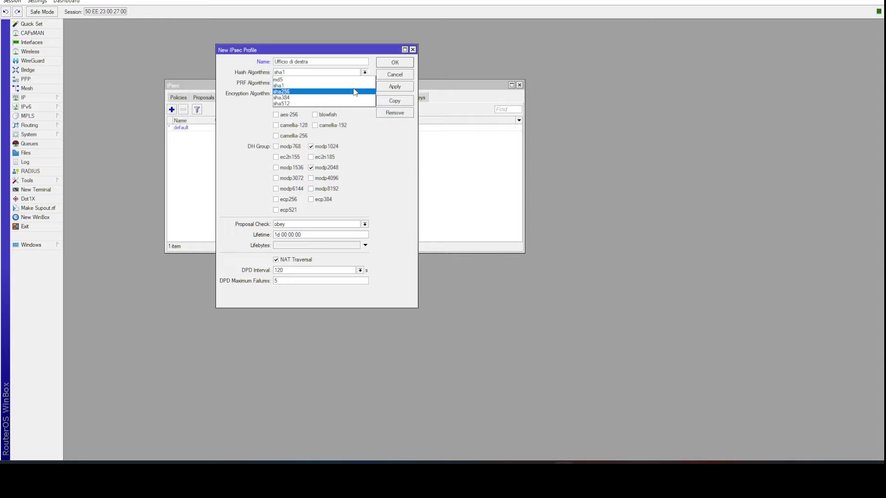
click(355, 92)
- Restrict the profile to aes-256 encryption and DH group modp2048 by disabling aes-128, 3des and modp1024, and save it
click(276, 104)
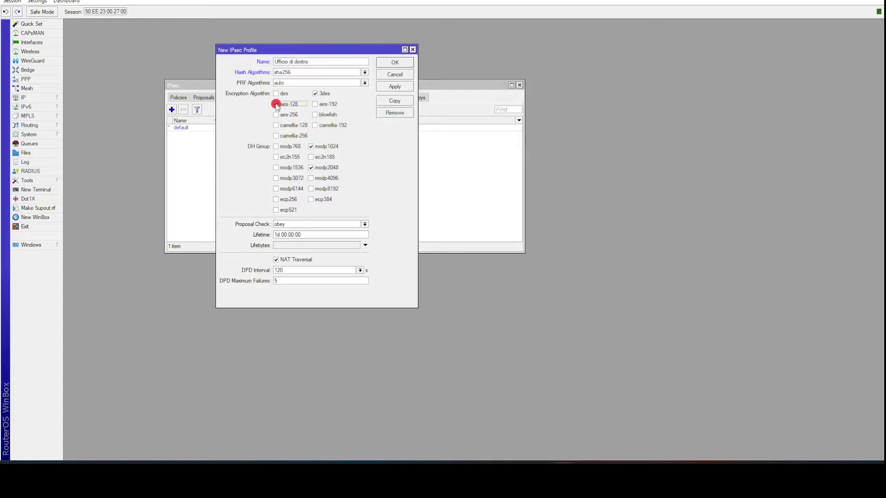
click(315, 94)
click(279, 114)
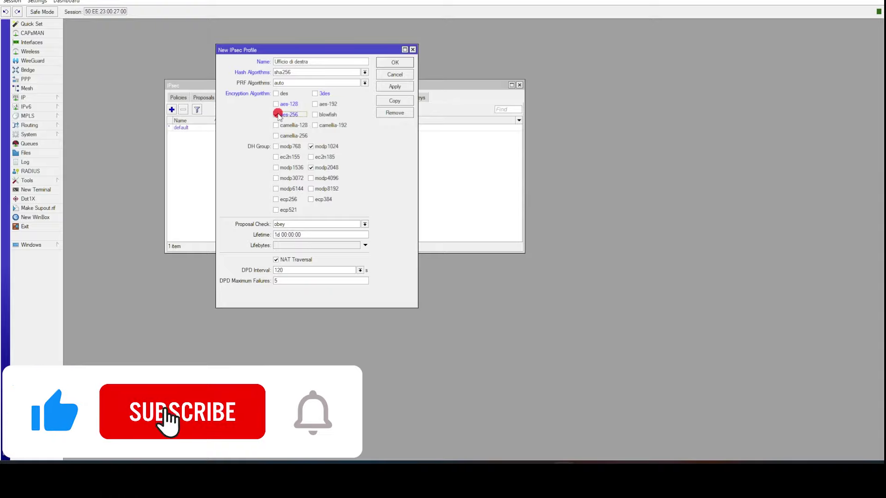
click(313, 146)
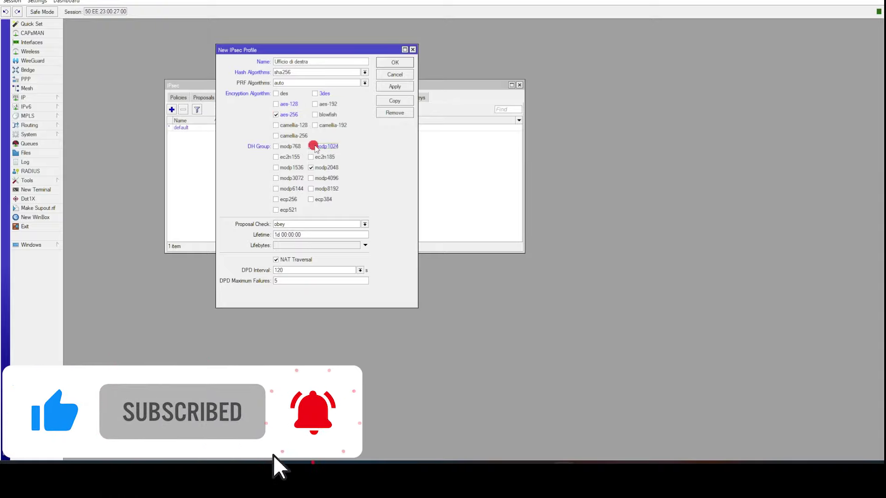
click(338, 151)
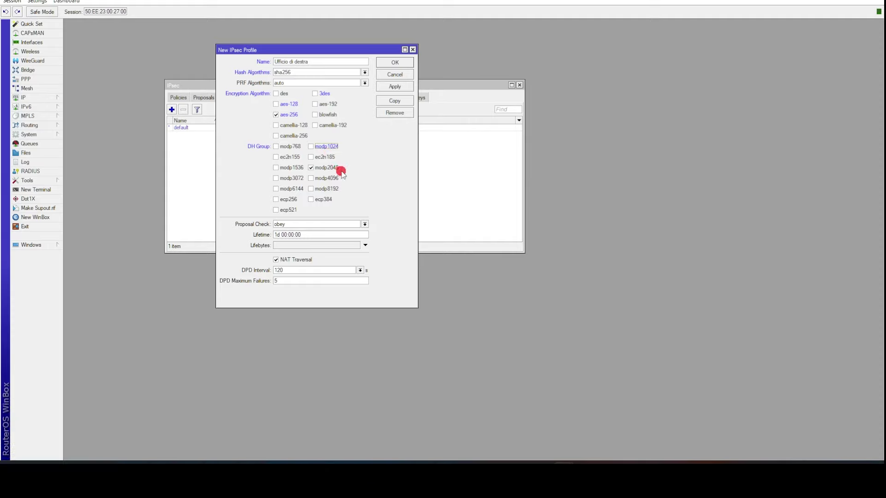
click(397, 86)
click(395, 63)
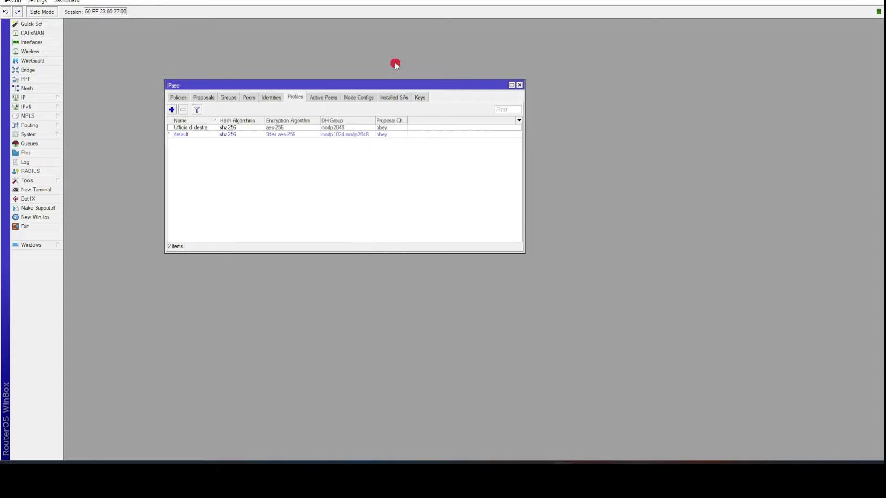
- Start a new IPsec peer named "Peer ufficio di Destra" with the address 172.16.30.1
click(248, 97)
click(172, 109)
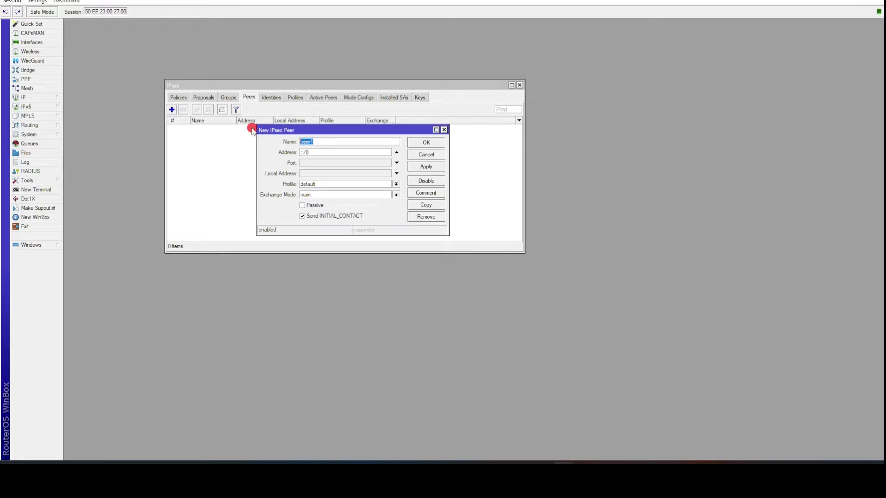
text(Peer ufficio di Destra)
key(Tab)
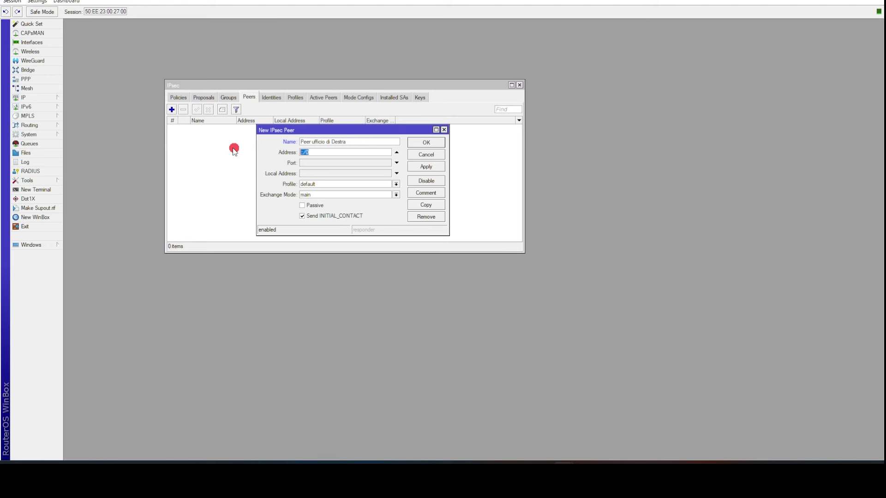
text(172.16.30.1)
- Assign the "Ufficio di destra" profile and IKE2 exchange mode to the new peer, and save it
click(396, 184)
click(378, 192)
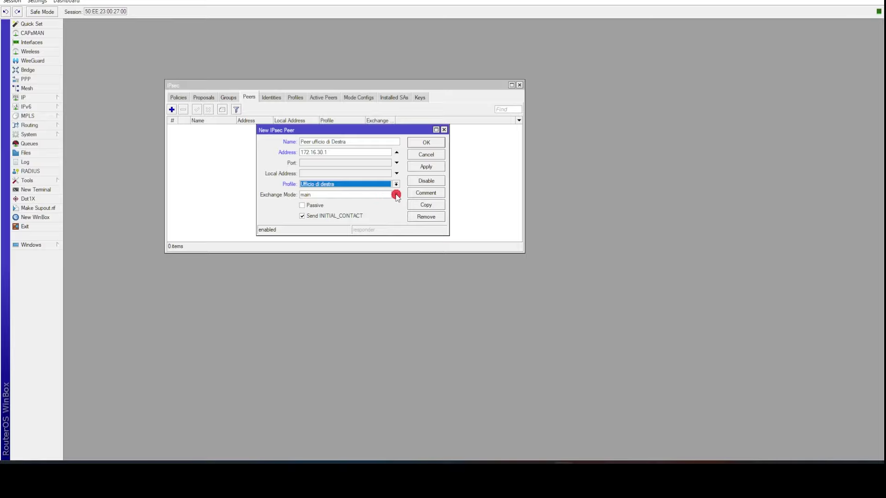
click(396, 195)
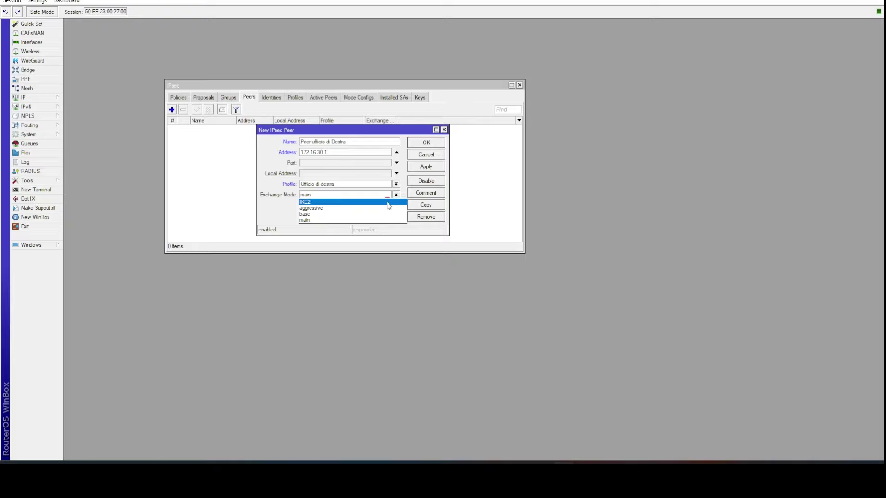
click(388, 203)
click(428, 167)
click(427, 142)
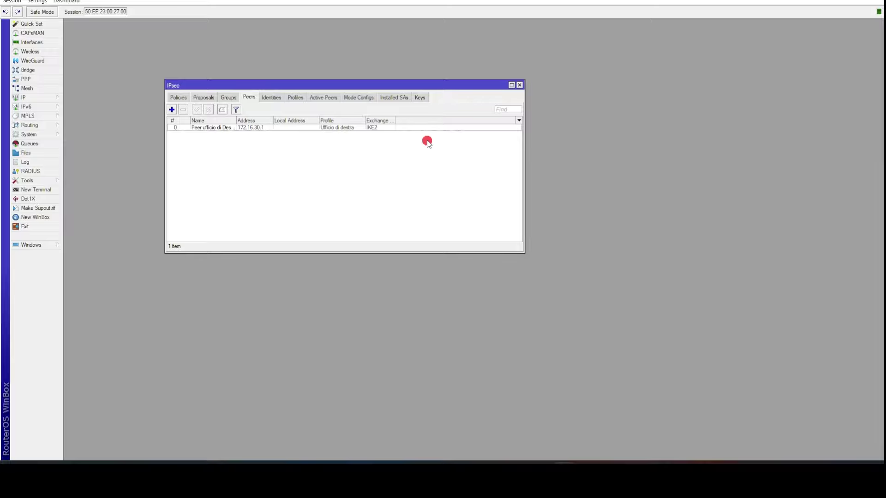
- Create an IPsec identity for "Peer ufficio di Destra" with pre shared key authentication, entering the shared secret
click(272, 98)
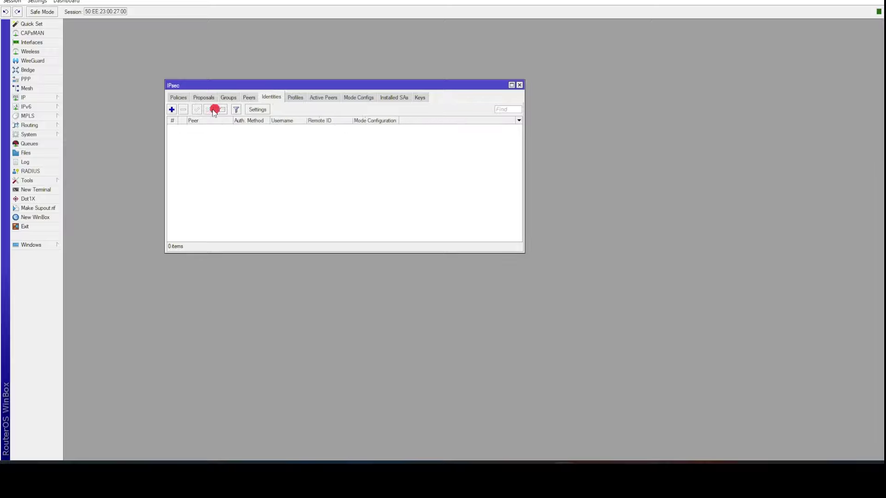
click(171, 110)
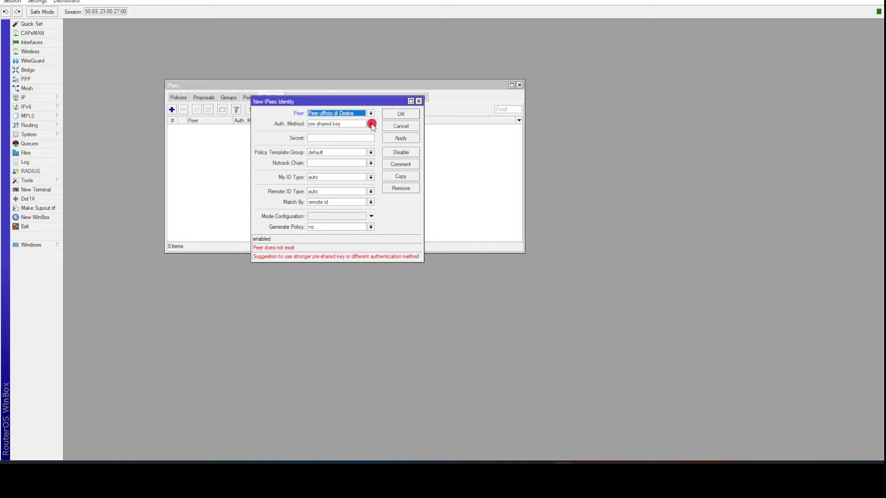
click(371, 124)
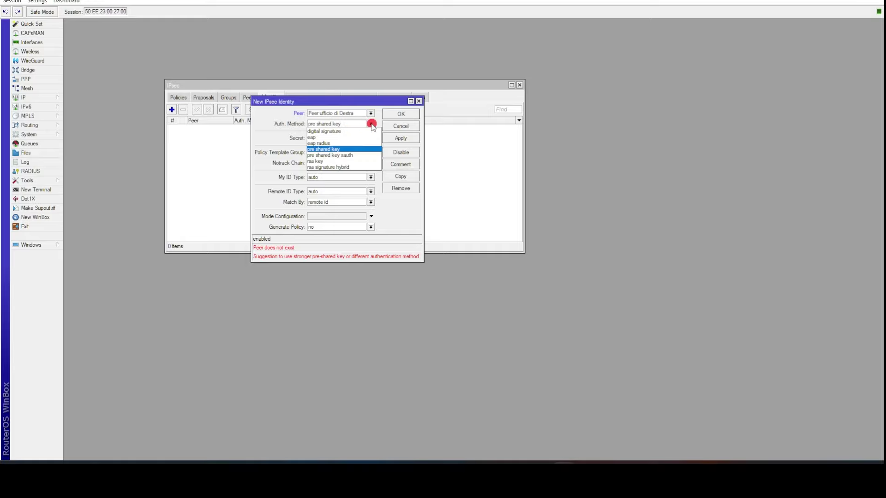
click(355, 150)
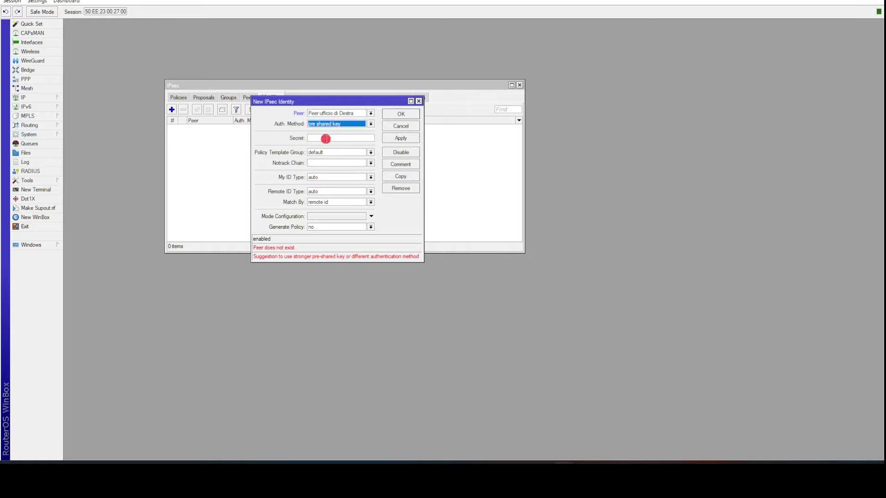
text(******)
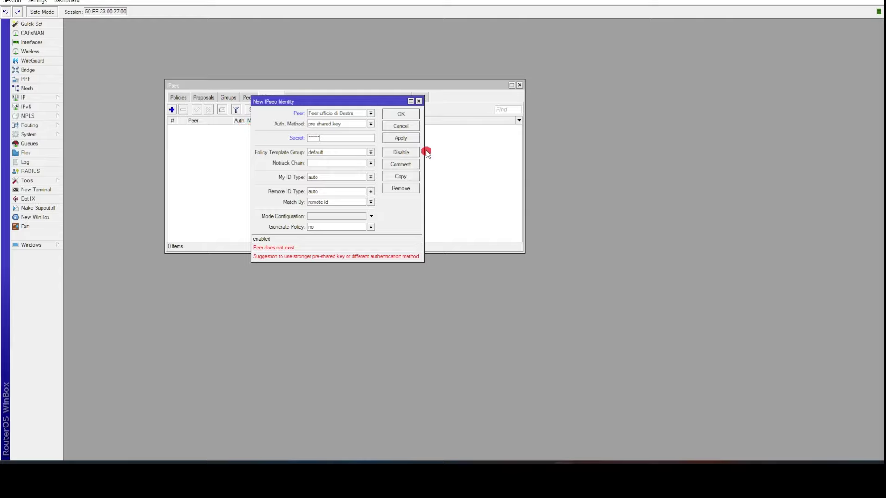
click(400, 137)
click(397, 114)
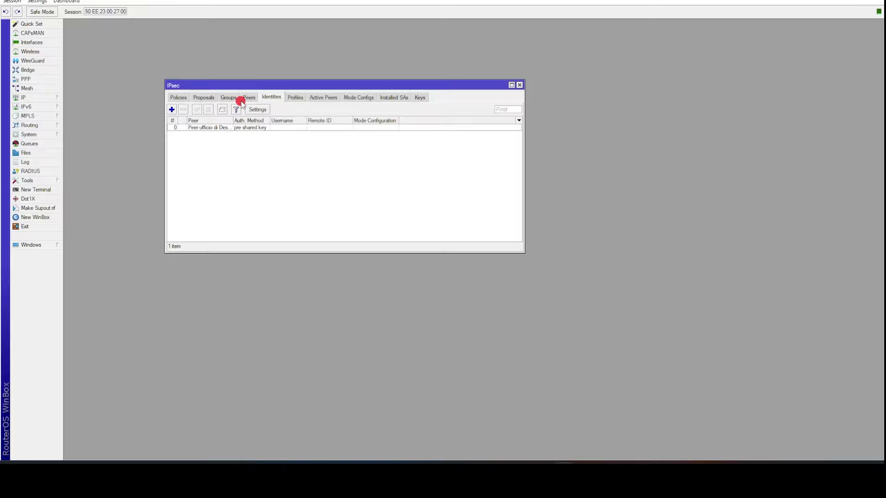
- Create an IPsec proposal named "Ufficio di destra - proposal" using only sha256 authentication and aes-256 cbc encryption
click(206, 97)
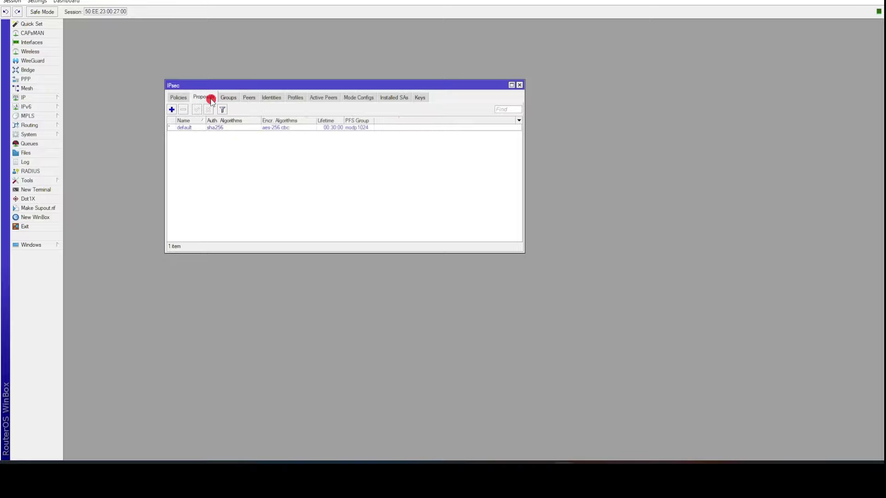
click(171, 110)
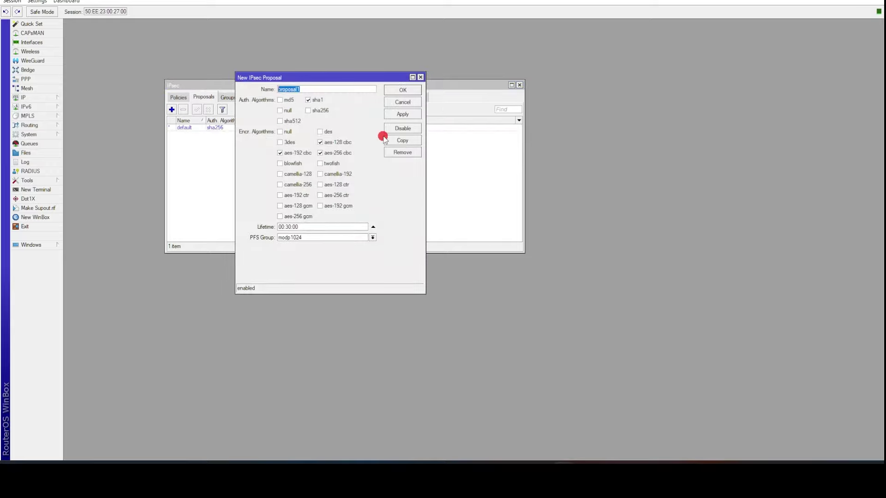
text(Ufficio di destra - proposal)
click(315, 100)
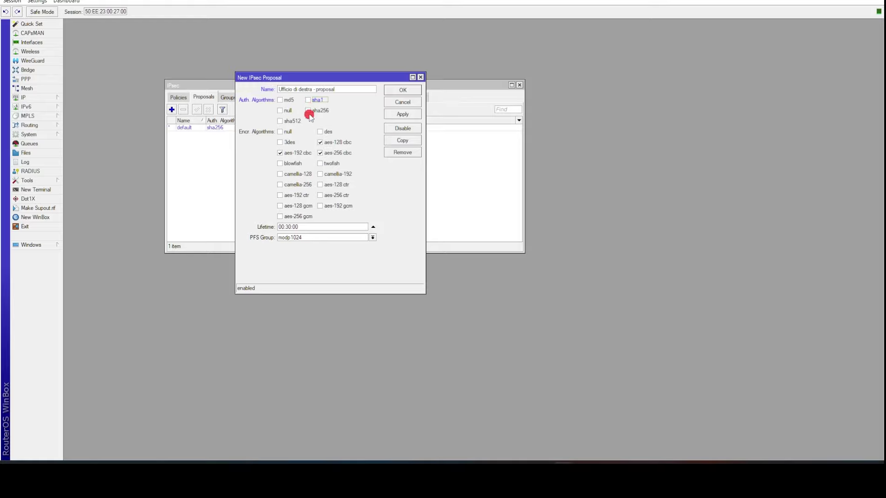
click(309, 111)
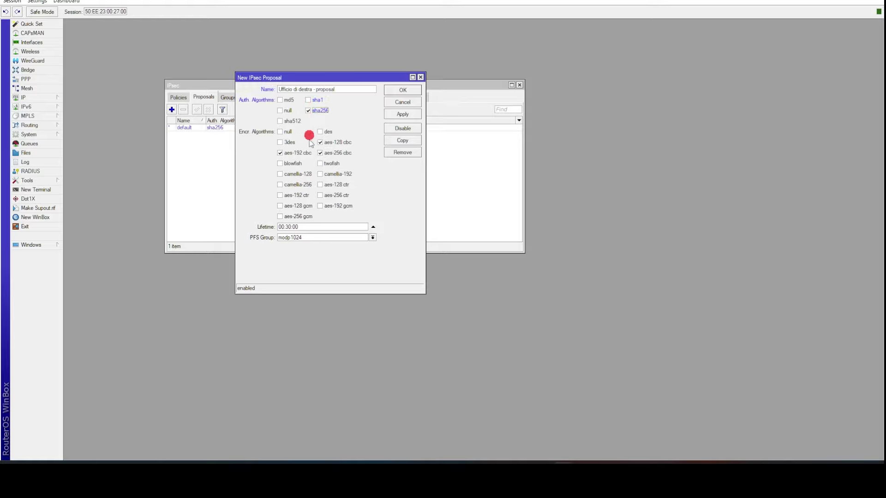
click(280, 153)
click(320, 143)
click(402, 90)
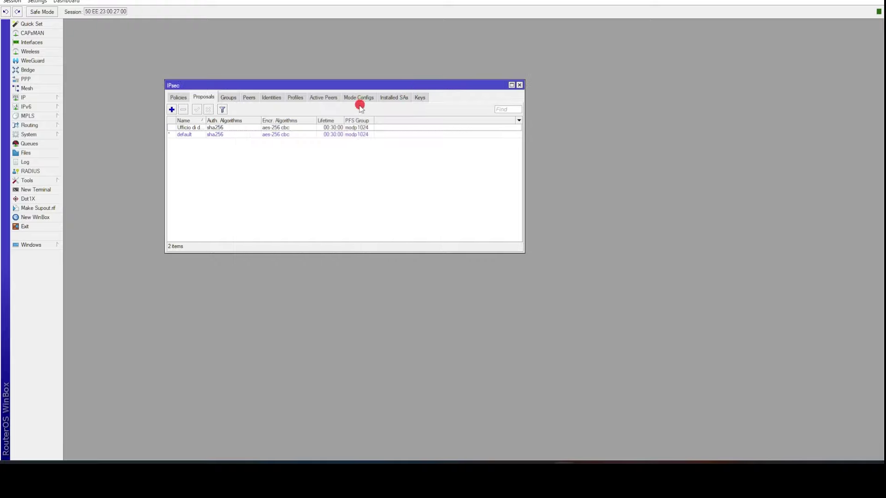
- Add a tunnel IPsec policy for "Peer ufficio di Destra" with source 192.168.10.0/24 and destination 192.168.20.0/24, and view the active peers
click(178, 98)
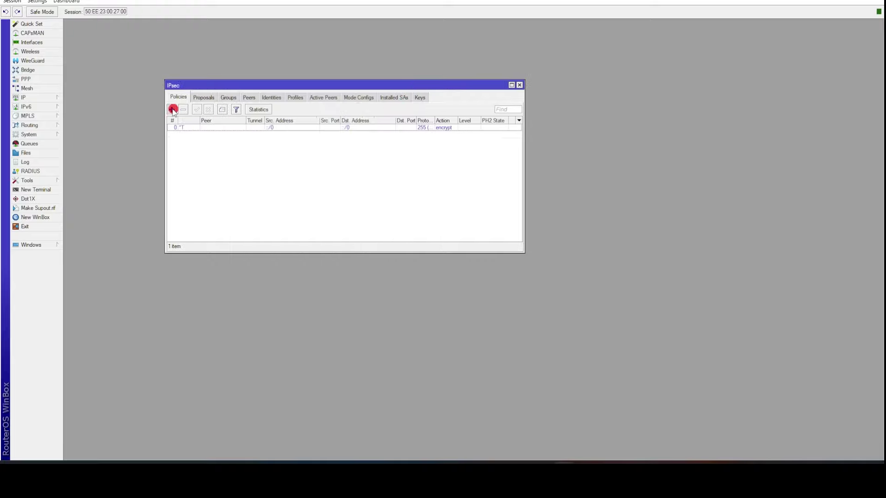
click(171, 109)
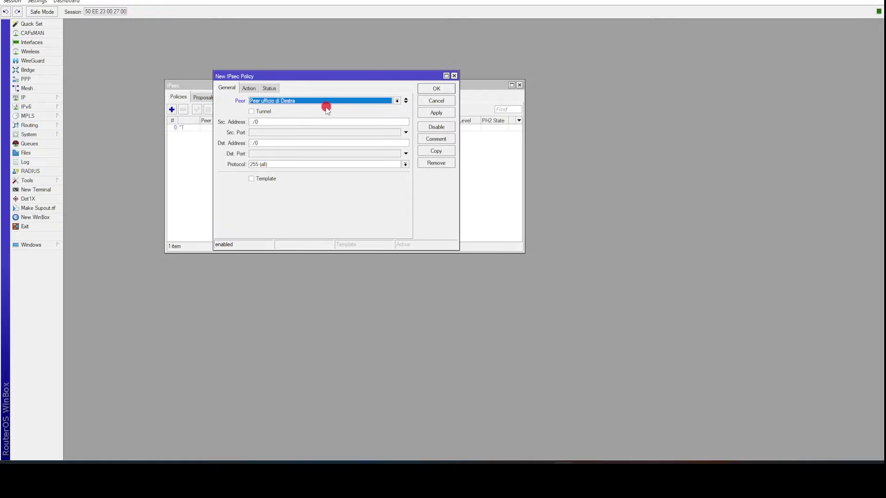
click(251, 111)
key(Tab)
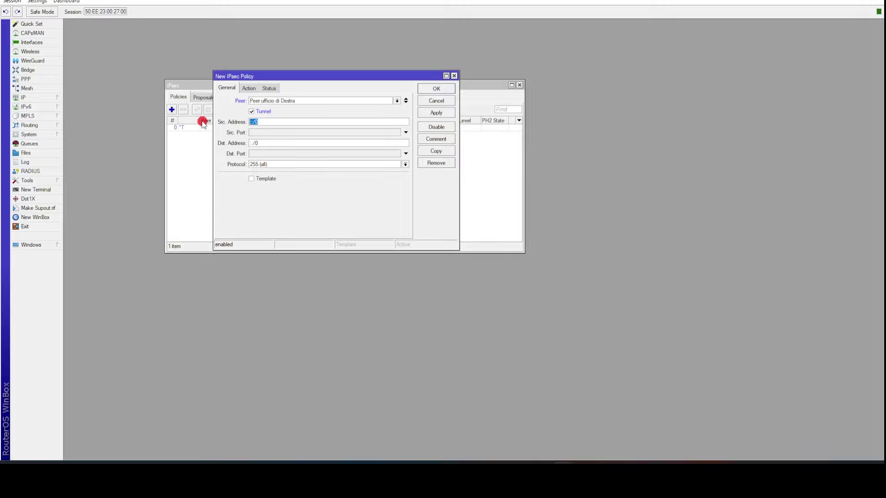
text(192.168.10.0/24)
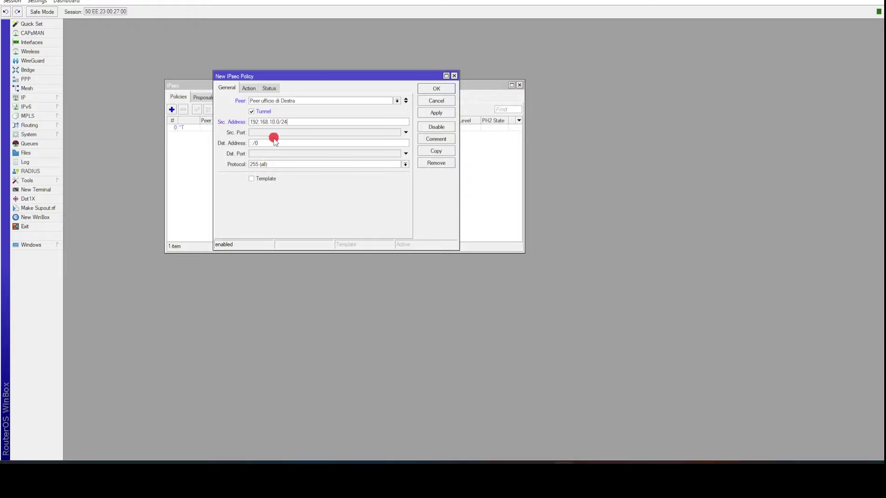
drag(283, 142, 251, 141)
text(192.168.20.0/24)
click(436, 113)
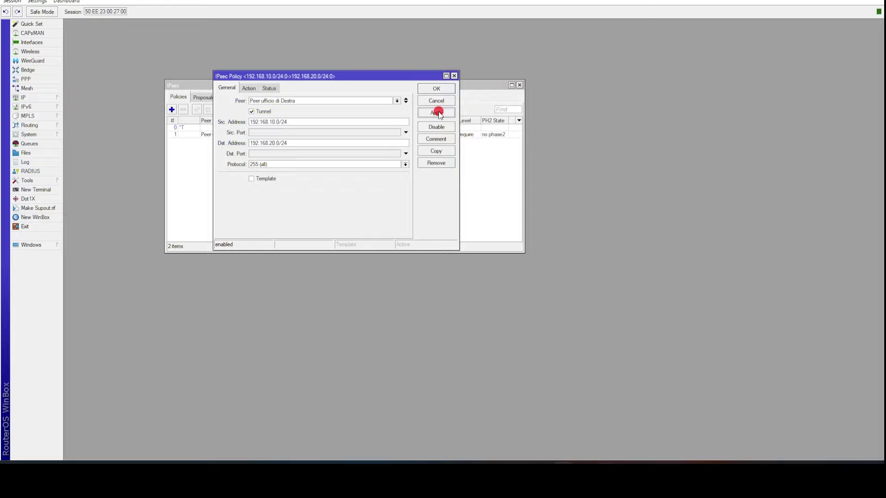
click(436, 88)
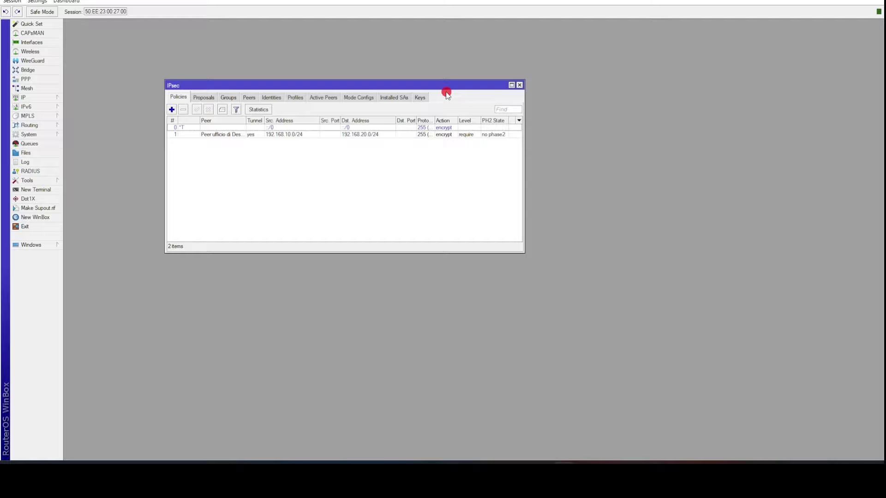
click(324, 98)
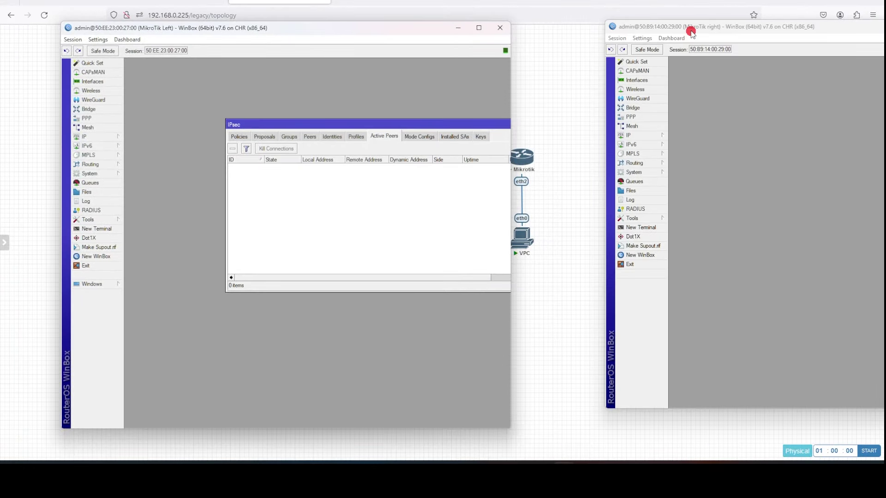
- Switch to the right router's WinBox session and start a new IPsec profile named "Ufficio di Sinistra"
double_click(731, 26)
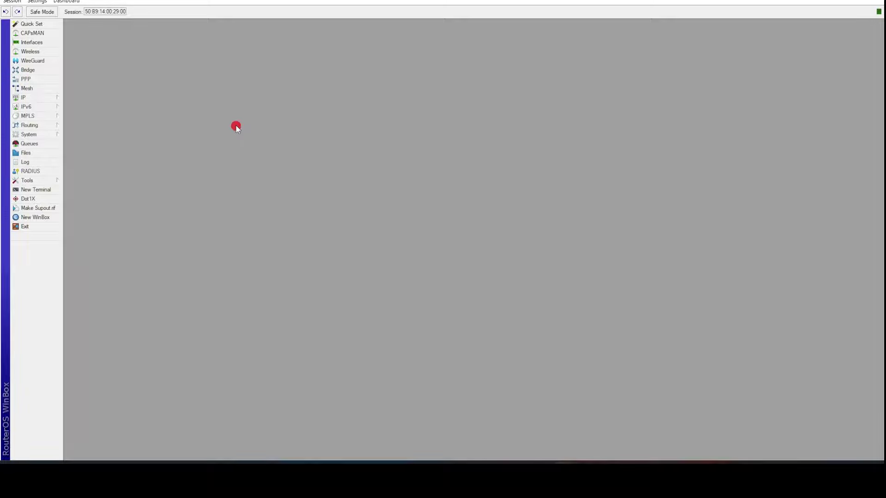
click(47, 99)
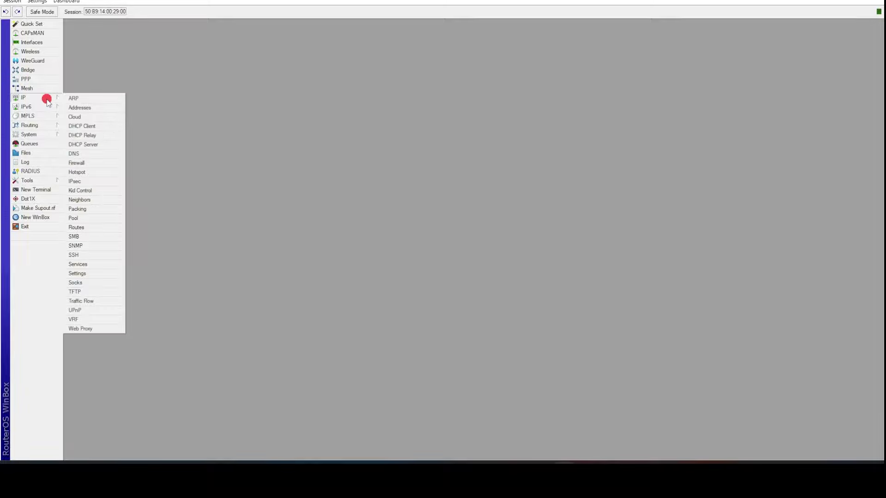
click(92, 180)
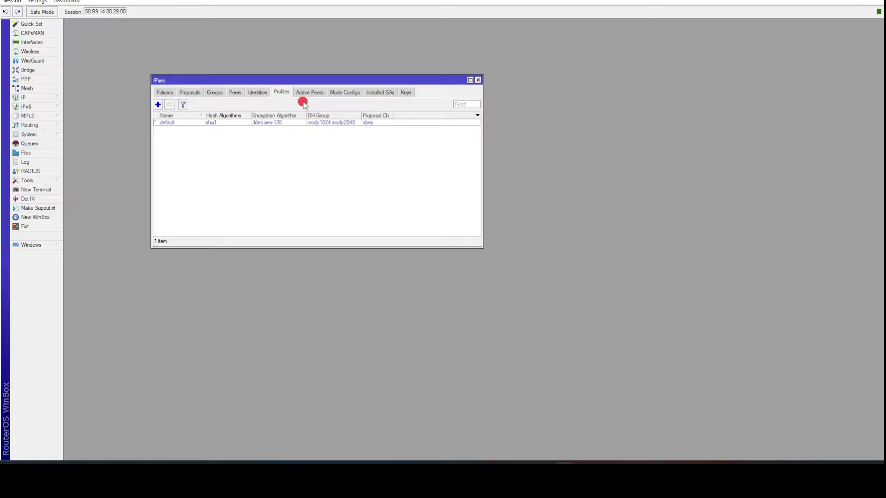
key(Insert)
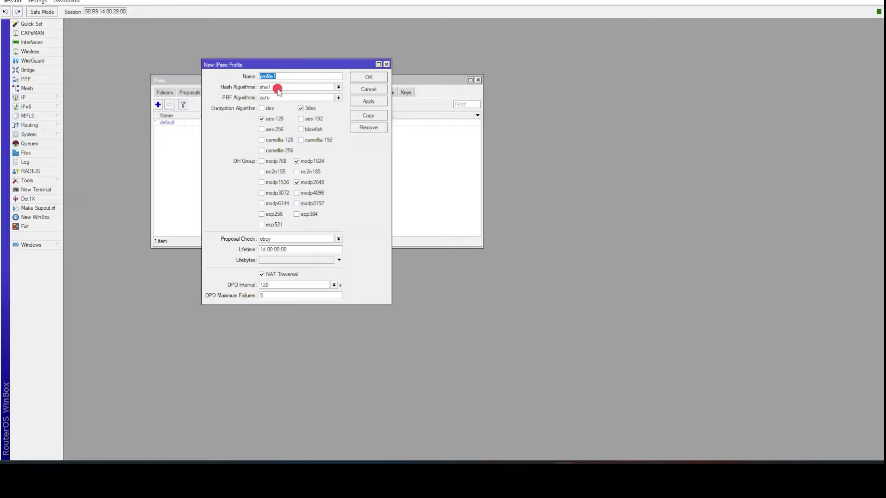
text(Ufficio di Sinistra)
- Set the new profile to sha256 hashing, only aes-256 encryption and only DH group modp2048, and save it
click(338, 87)
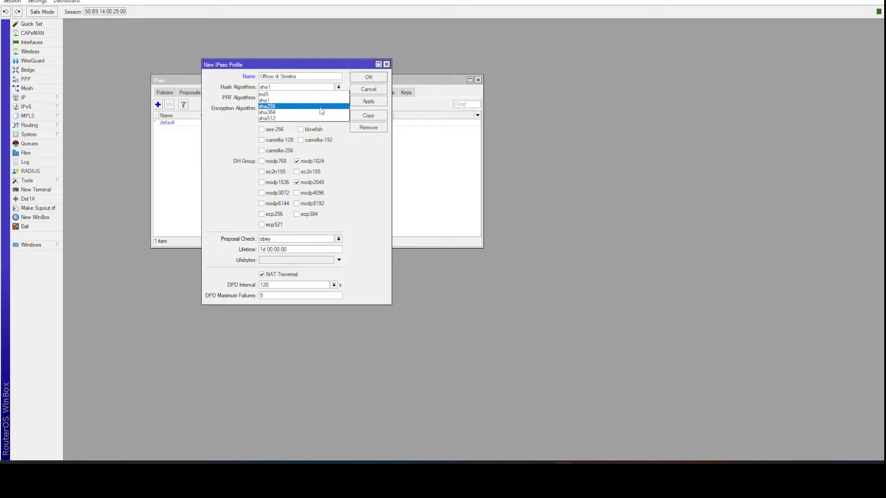
click(320, 110)
click(267, 118)
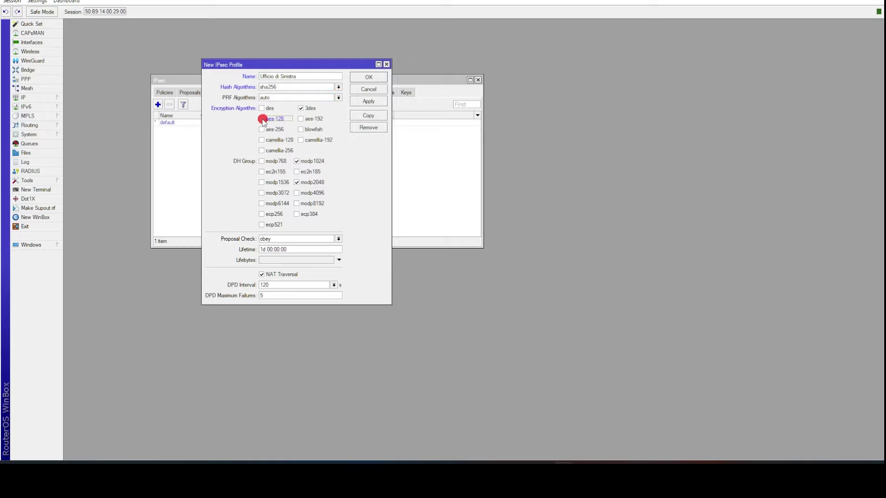
click(301, 108)
click(262, 130)
click(297, 162)
click(368, 102)
click(367, 79)
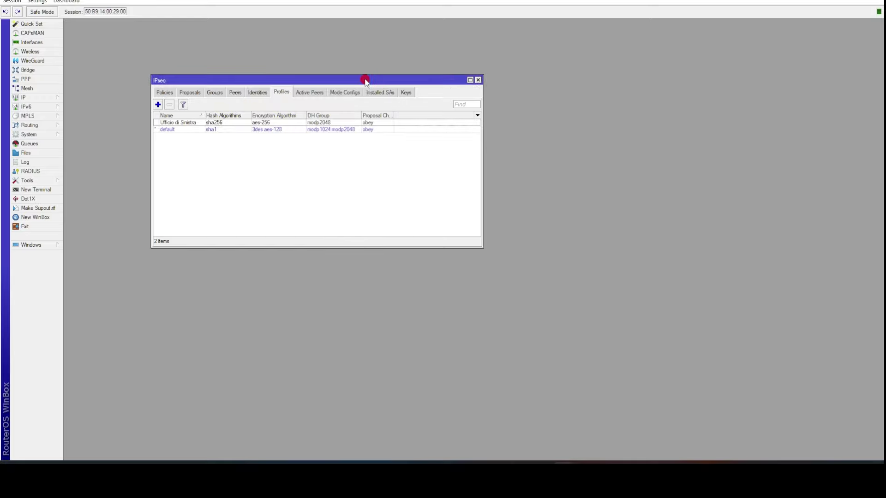
- Start a new IPsec peer named "Peer ufficio di sinistra" with address 172.16.10.1
click(235, 92)
click(158, 104)
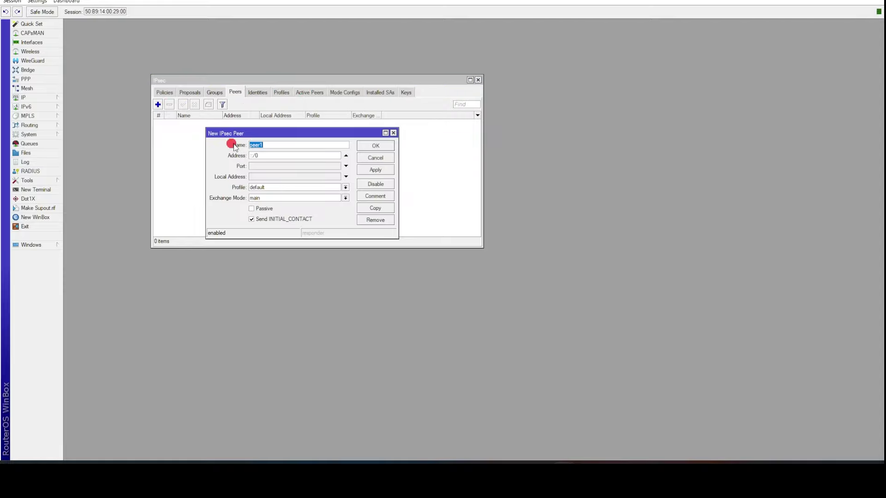
text(Peer ufficio di sinistra)
key(Tab)
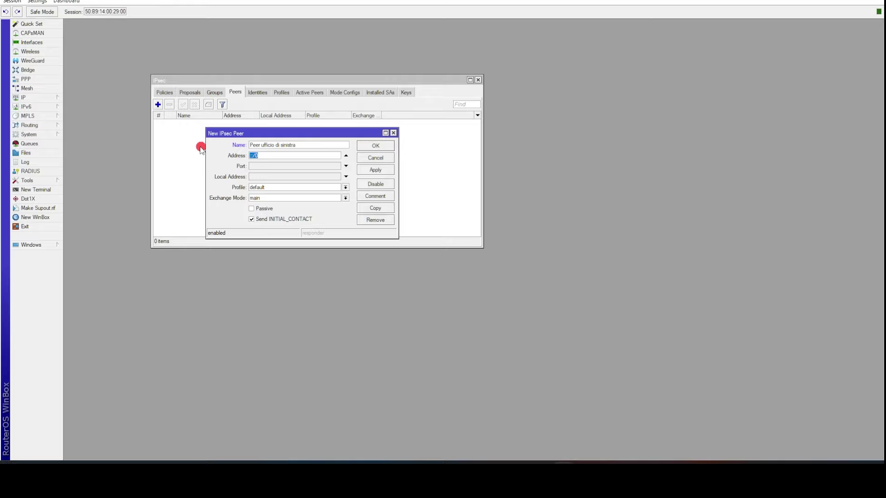
text(172.16.10.1)
- Assign the "Ufficio di Sinistra" profile and IKE2 exchange mode to the new peer, and save it
click(345, 187)
click(339, 198)
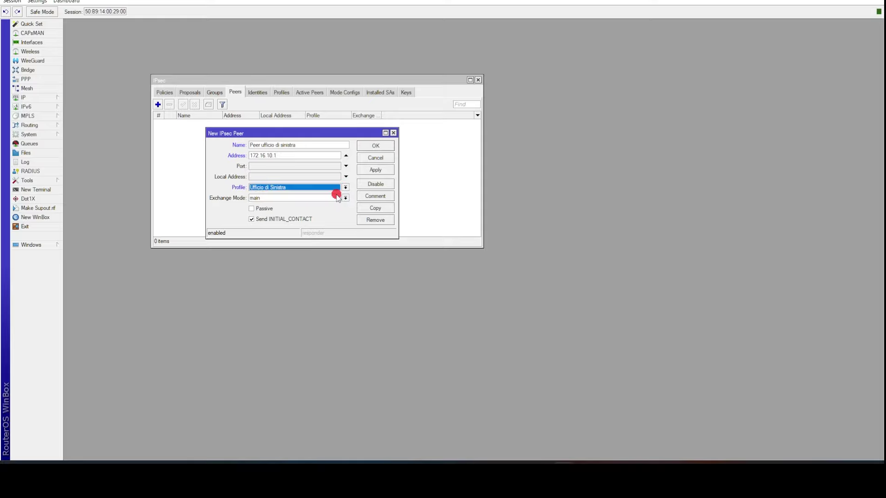
click(344, 198)
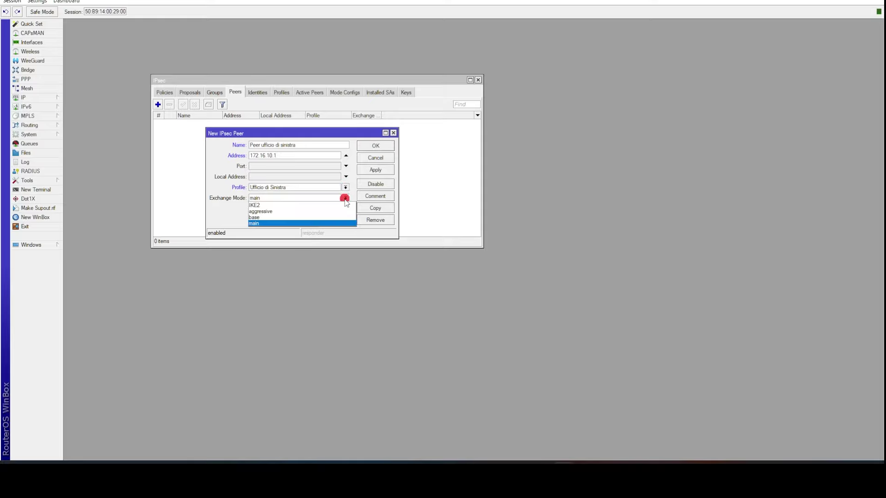
click(281, 206)
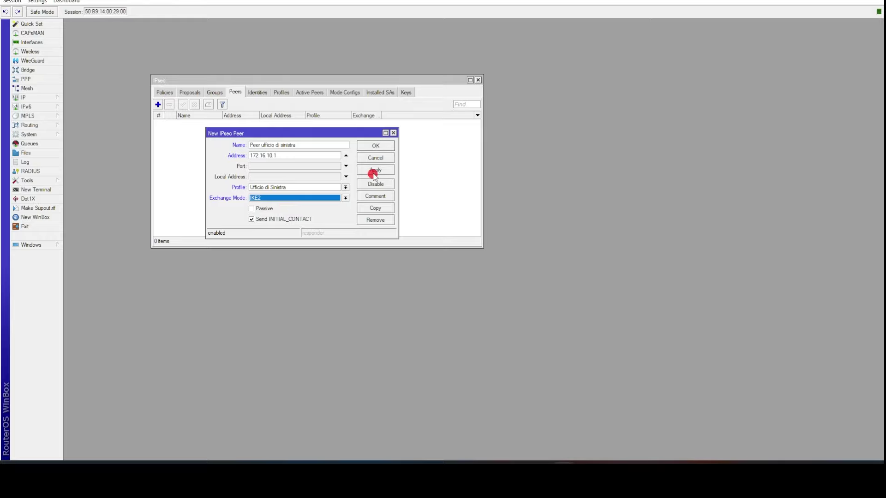
click(374, 171)
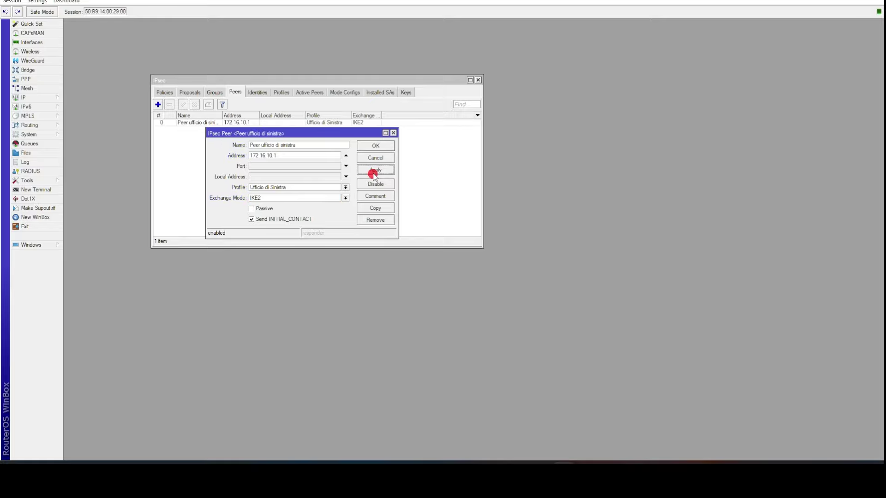
click(376, 145)
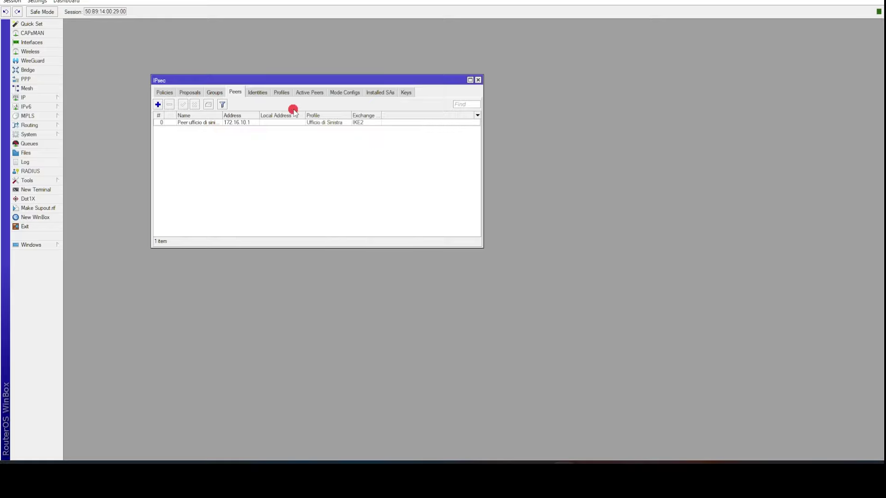
- Create an IPsec identity for "Peer ufficio di sinistra" with pre shared key authentication, entering the shared secret
click(257, 92)
click(158, 104)
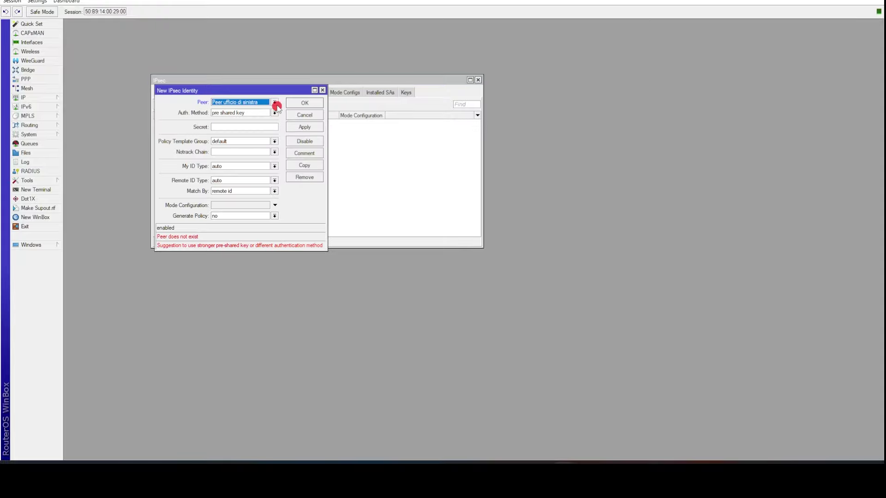
click(248, 128)
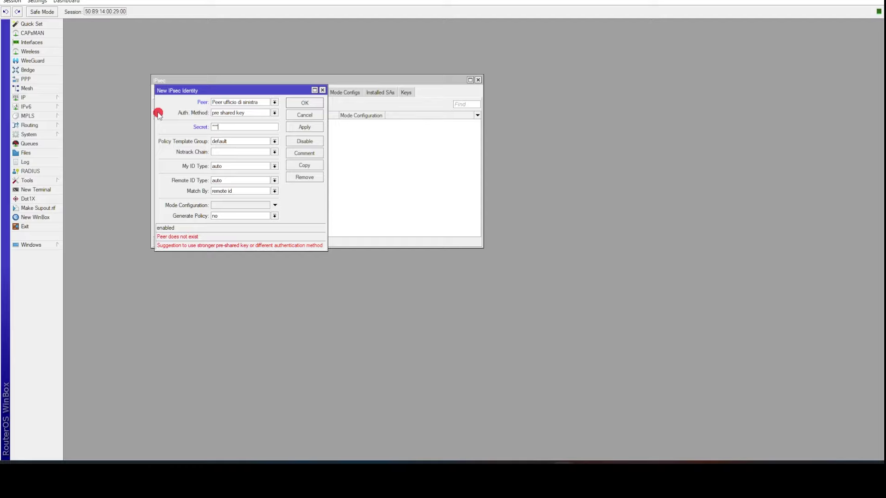
click(304, 103)
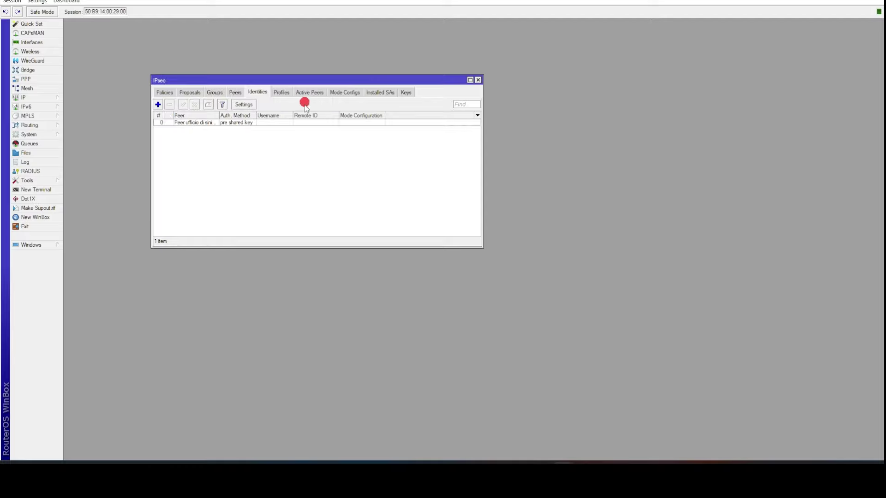
- Create an IPsec proposal named "Ufficio di sinistra - prop" using only sha256 authentication and aes-256 cbc encryption
click(194, 93)
click(158, 104)
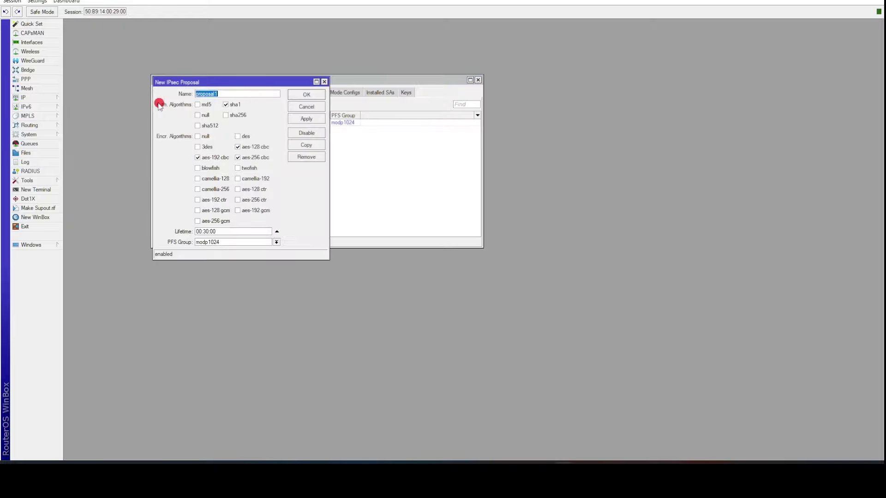
text(Ufficio di sinistra - prop)
click(225, 104)
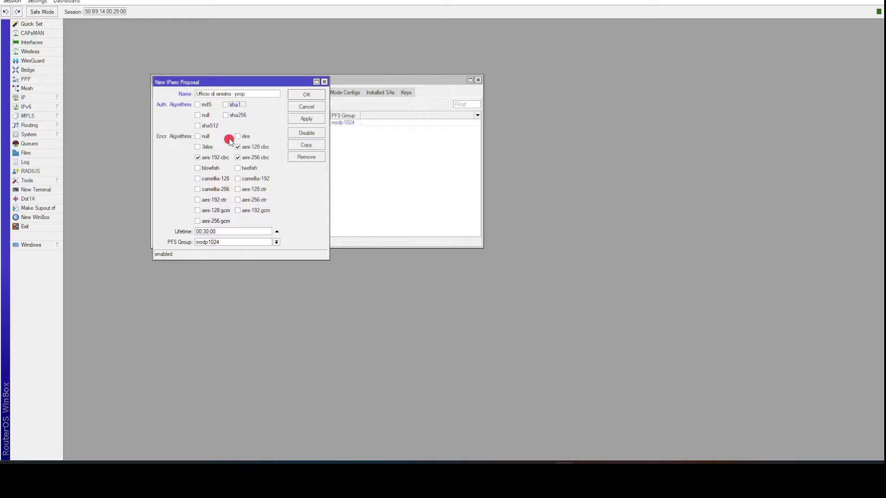
click(225, 115)
click(237, 158)
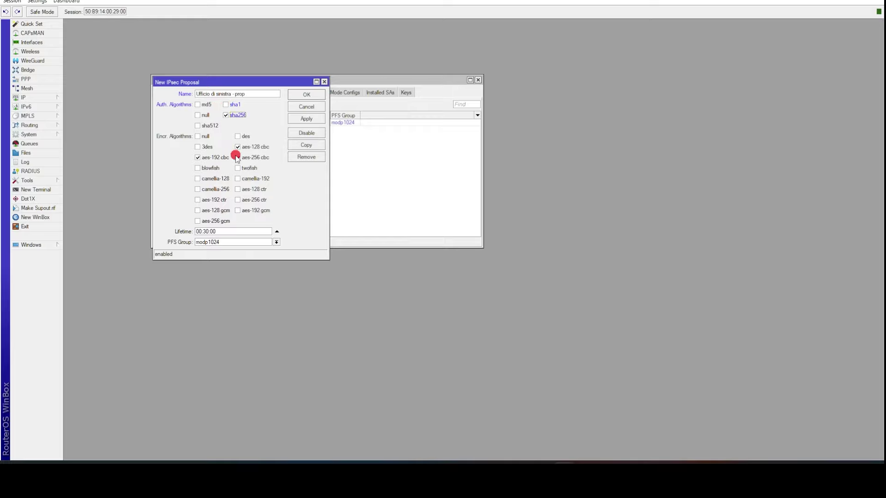
click(197, 157)
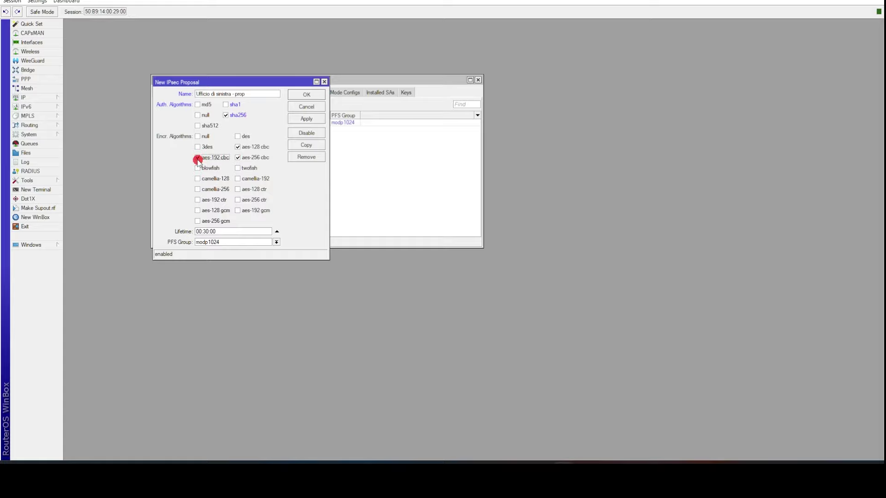
click(238, 146)
click(306, 120)
click(306, 94)
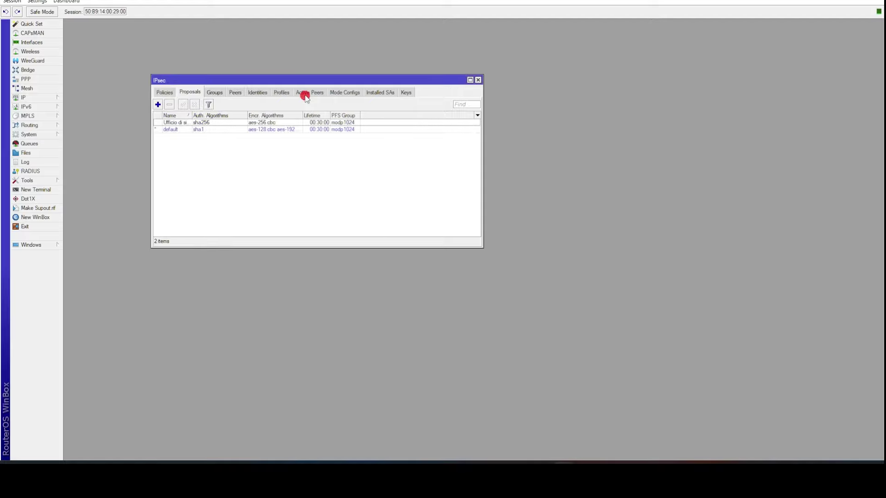
- Start a tunnel IPsec policy for "Peer ufficio di sinistra" with source 192.168.10.0/24 and destination 192.168.20.0/24
click(164, 93)
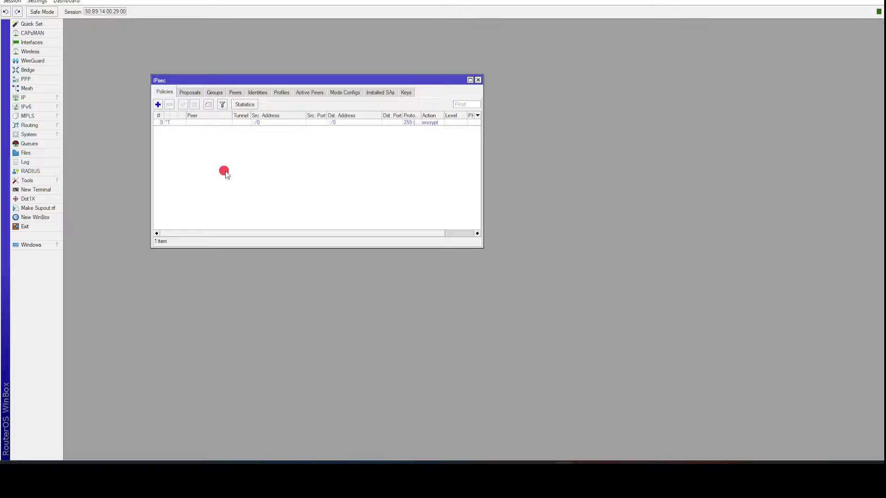
click(158, 105)
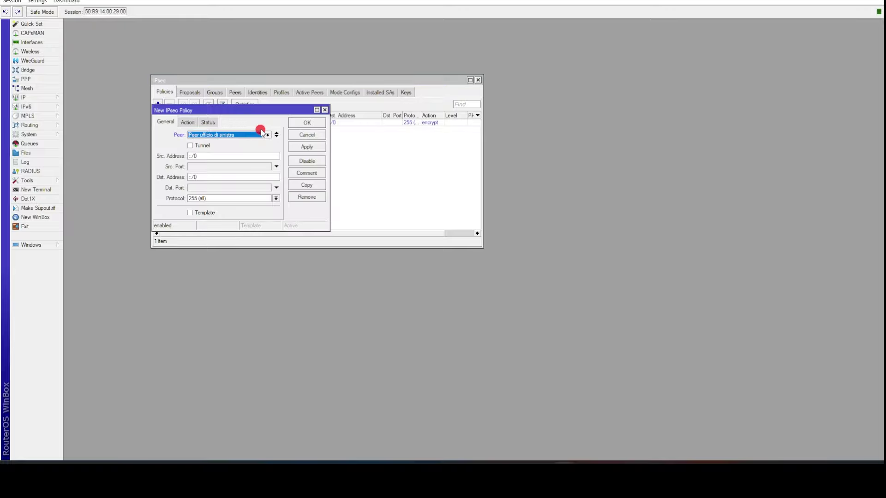
key(Tab)
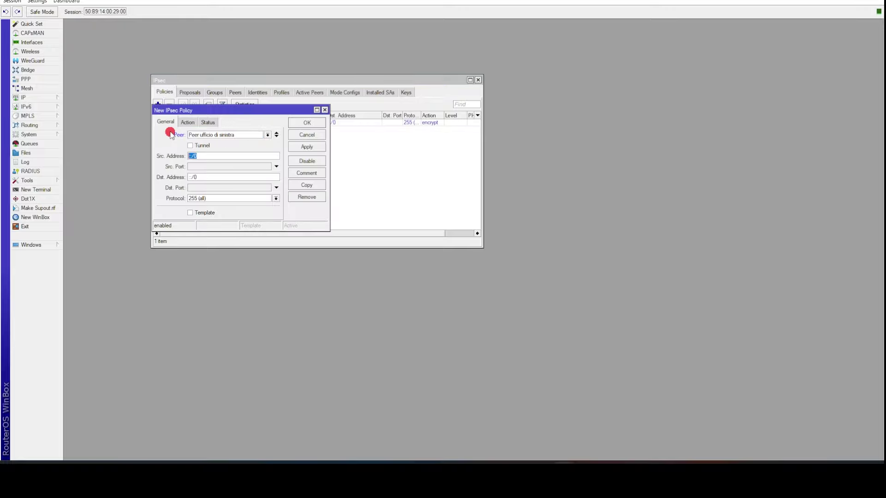
text(192.168.10.0/24)
double_click(219, 178)
text(192.168)
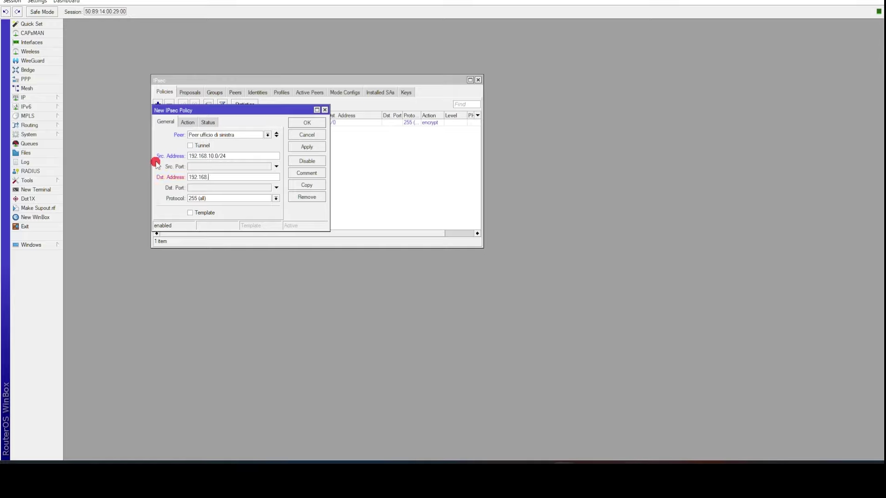
text(.20.0/24)
click(190, 145)
- Save the new policy with the "Ufficio di sinistra - prop" proposal, and view the active peers
click(187, 121)
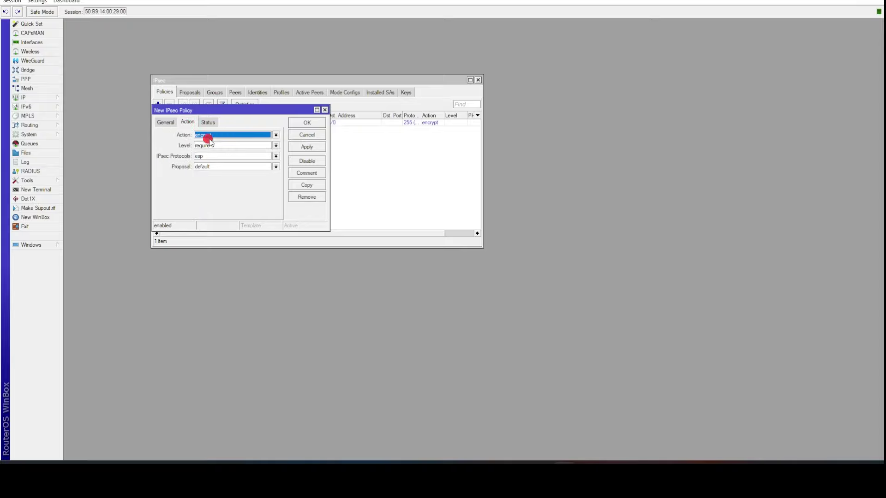
click(275, 167)
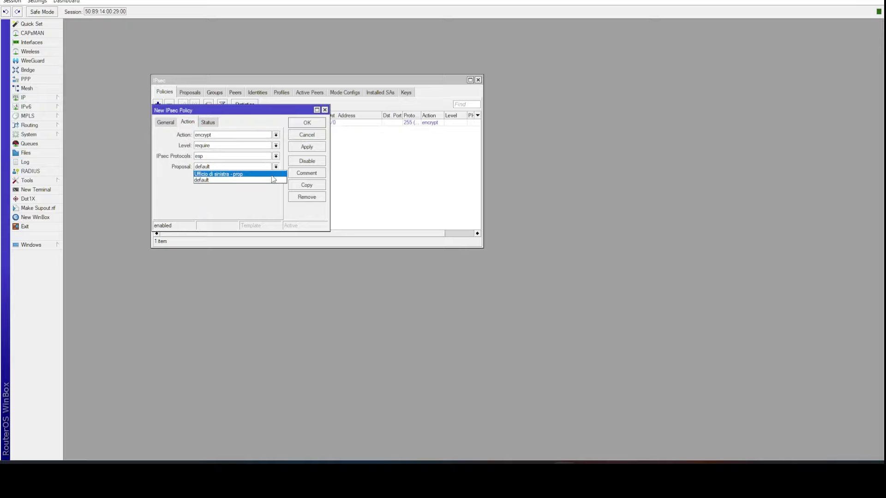
click(272, 176)
click(315, 149)
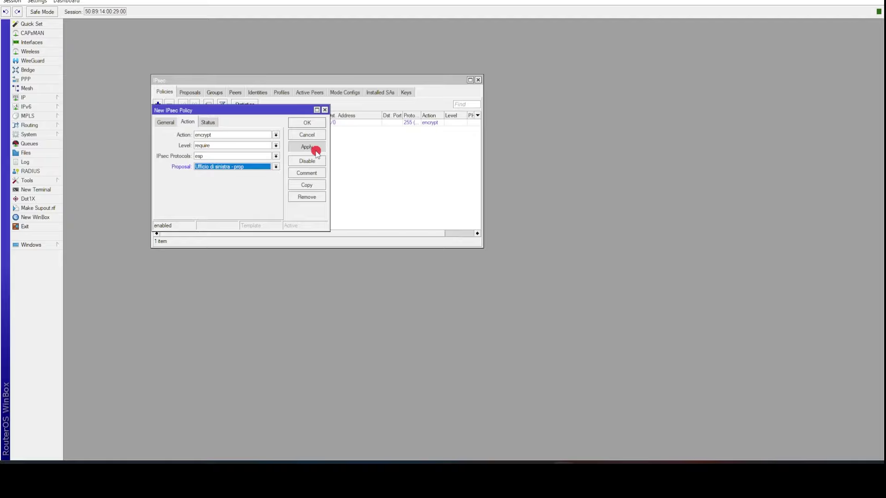
click(317, 135)
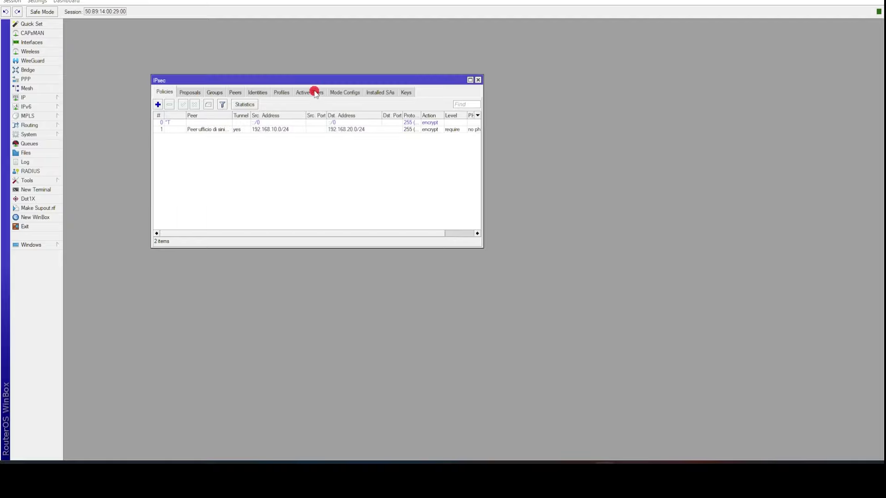
click(315, 92)
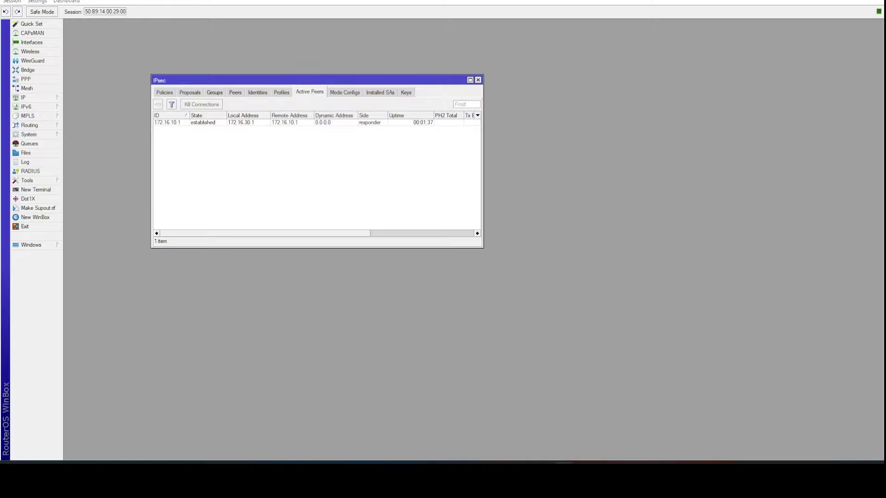
- Switch to the left router and set its 192.168.10.0/24 to 192.168.20.0/24 IPsec policy to use "Ufficio di destra - proposal"
drag(0, 79, 242, 24)
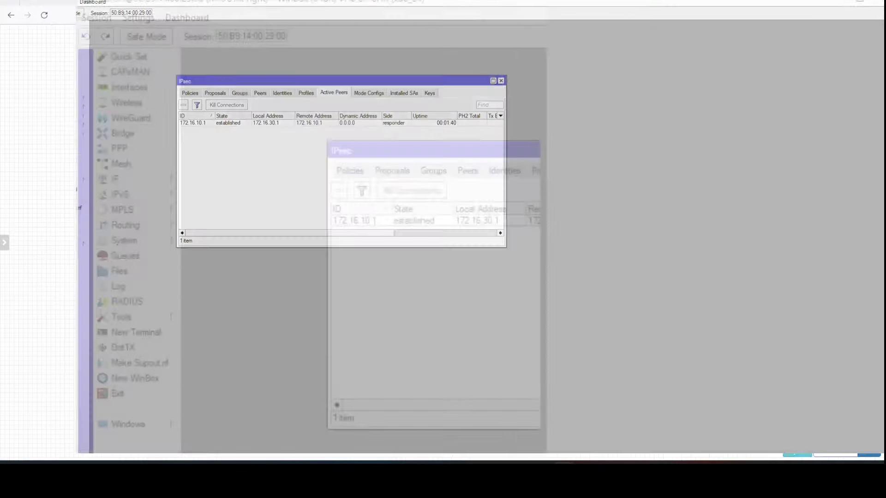
click(425, 89)
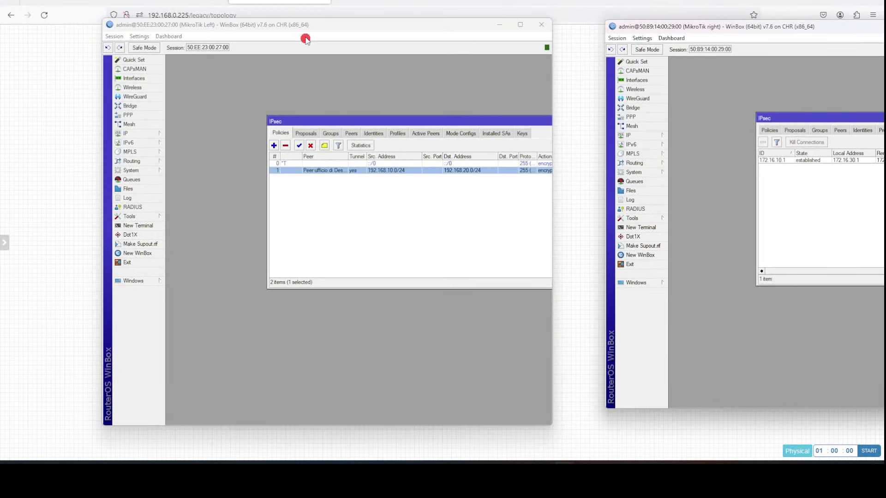
click(238, 133)
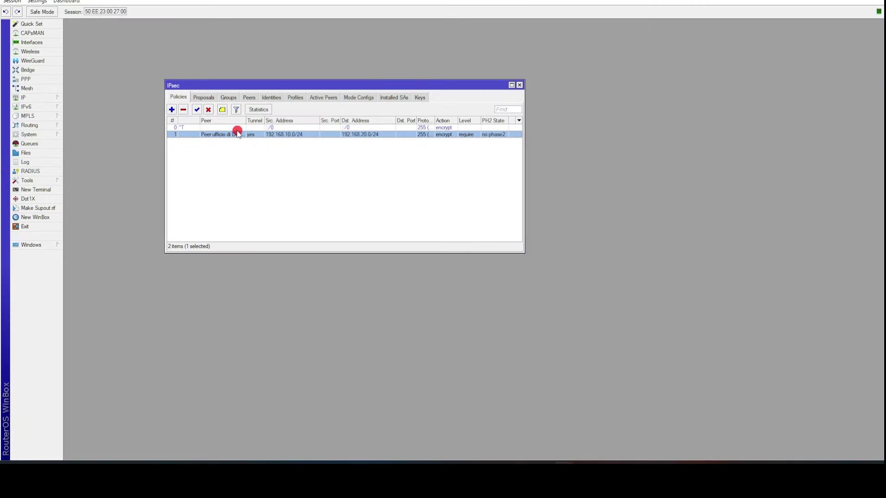
click(215, 137)
double_click(216, 137)
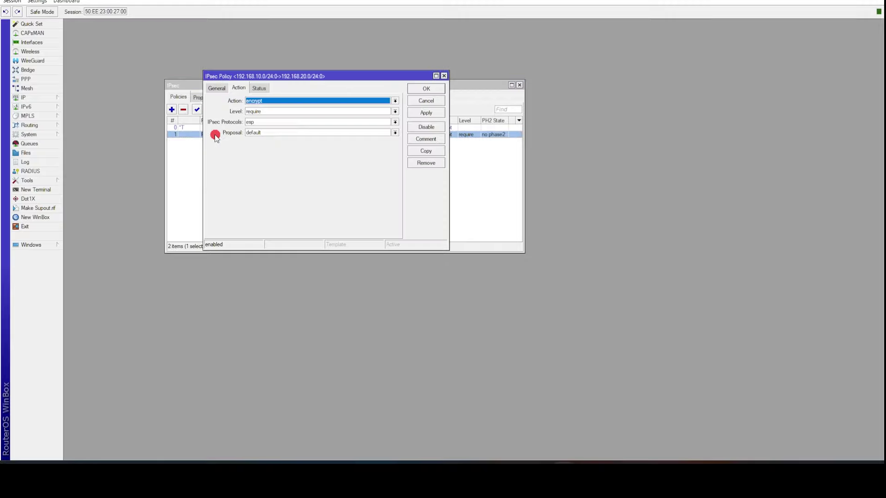
click(395, 133)
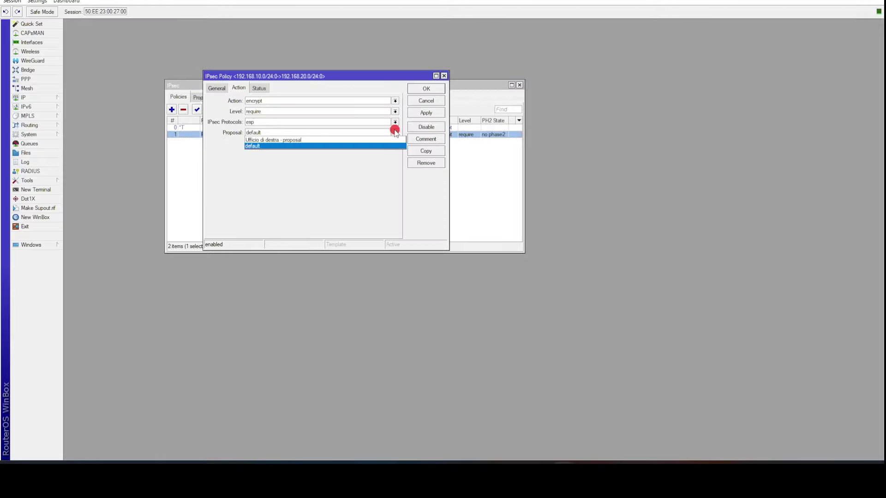
click(352, 139)
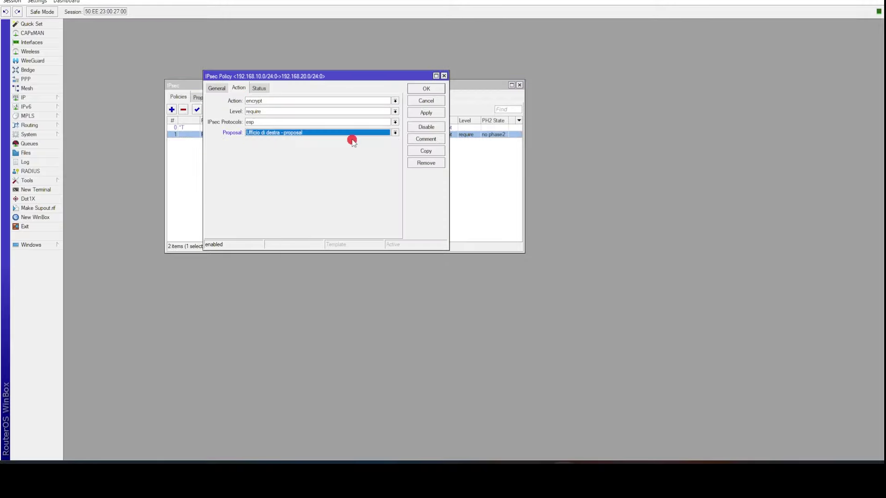
click(441, 114)
click(428, 88)
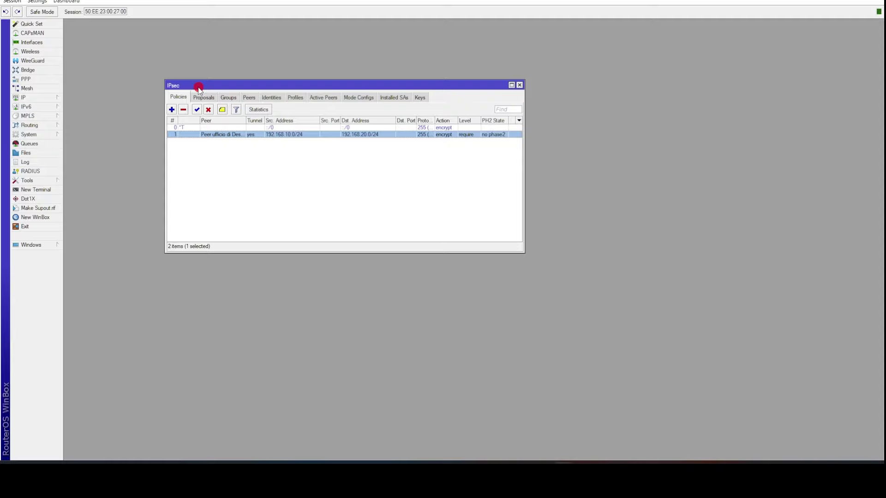
- Start a srcnat firewall NAT rule on the left router with source 192.168.10.0/24 and destination 192.168.20.0/24
click(48, 103)
click(113, 165)
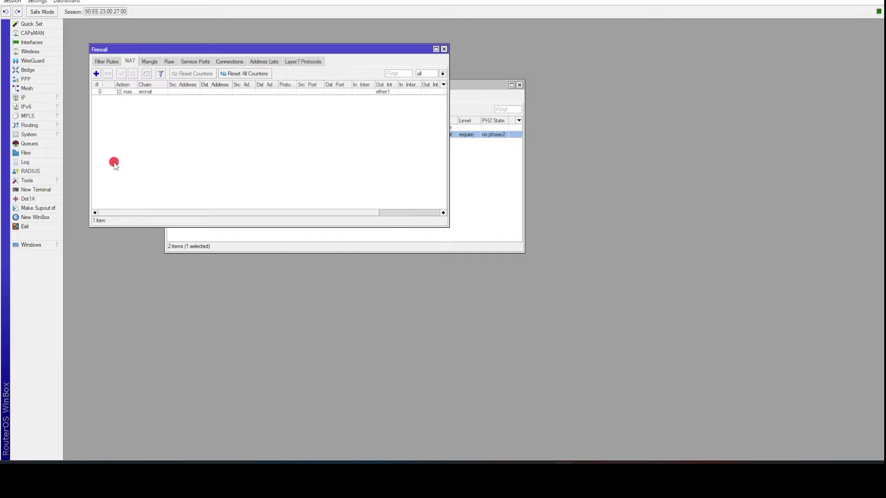
click(96, 75)
click(166, 59)
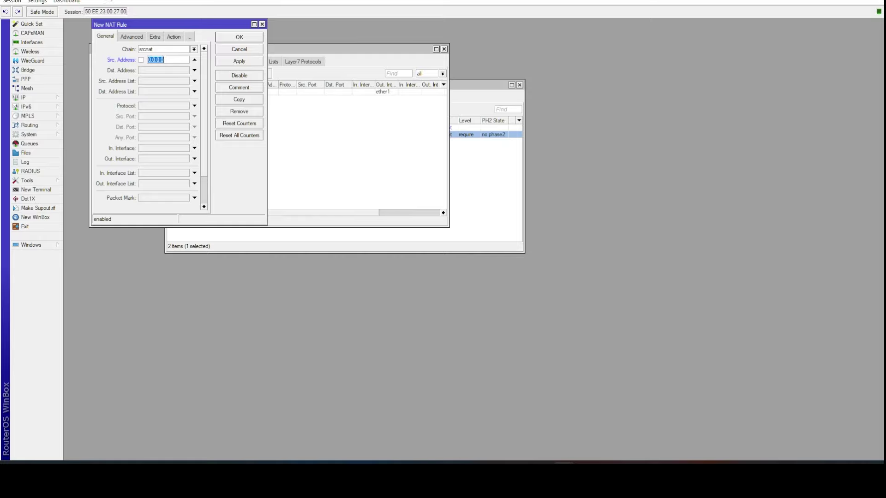
text(192.168.10.0/24)
click(162, 70)
text(192.168.20.)
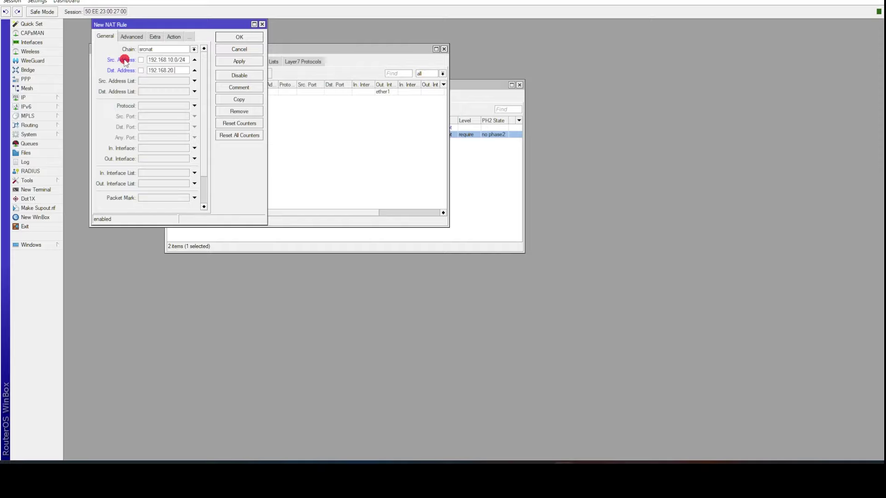
text(0/24)
- Save the NAT rule with the accept action and move it above the masquerade rule
click(174, 36)
click(108, 38)
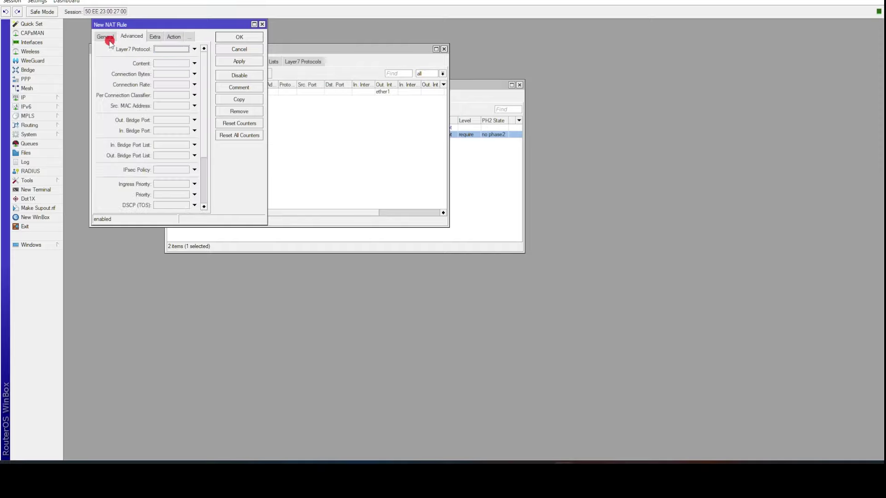
click(105, 37)
click(244, 61)
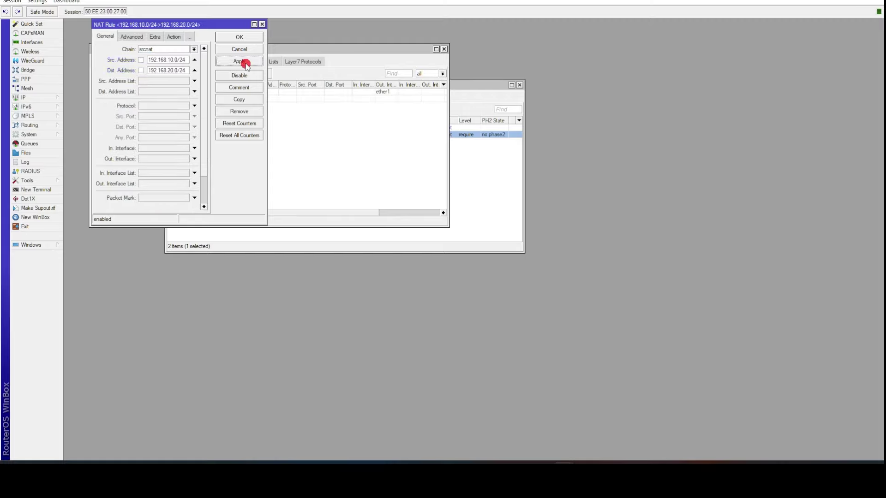
click(242, 39)
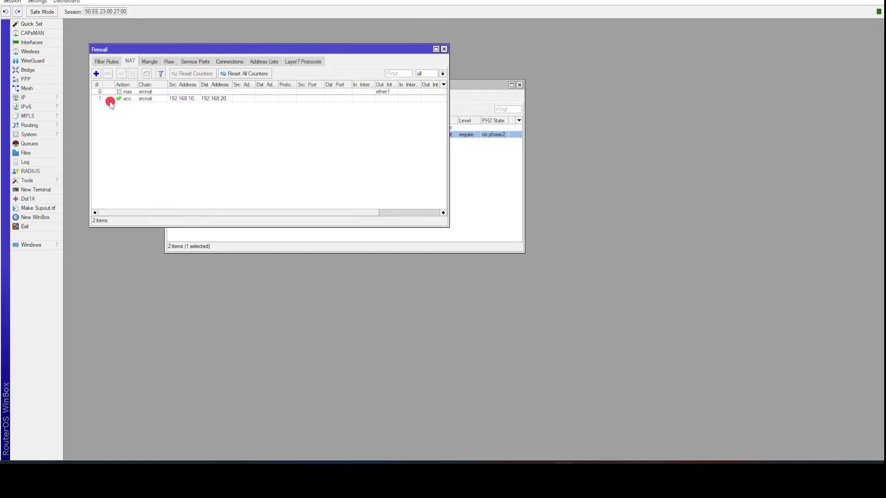
click(107, 100)
drag(106, 100, 107, 89)
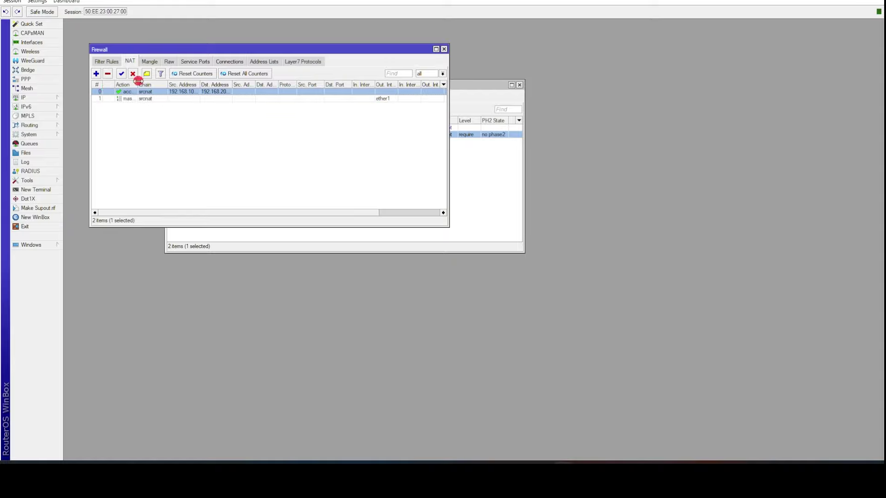
- Switch to the right router and start a srcnat NAT rule with source 192.168.20.0/24 and destination 192.168.10.0/24
double_click(426, 6)
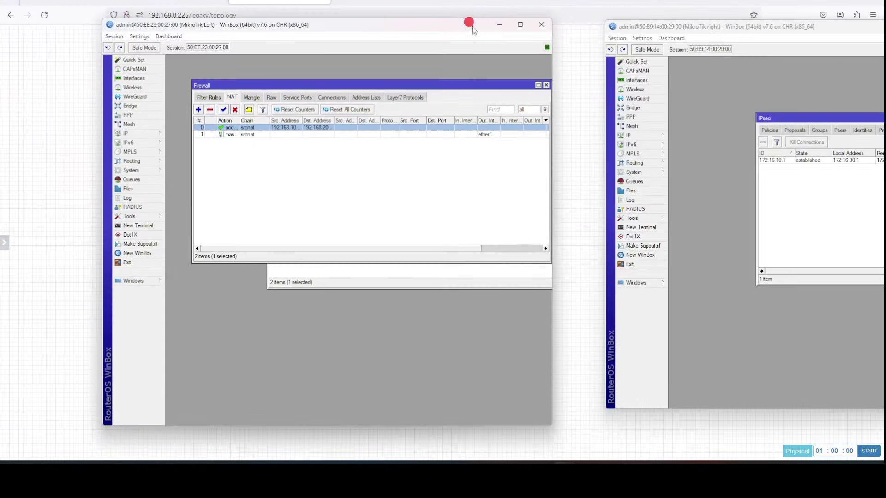
double_click(722, 14)
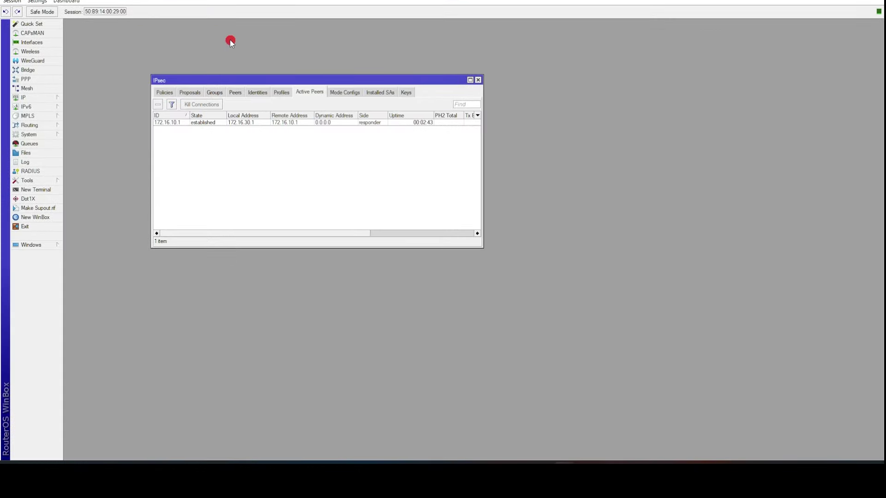
click(49, 98)
click(77, 163)
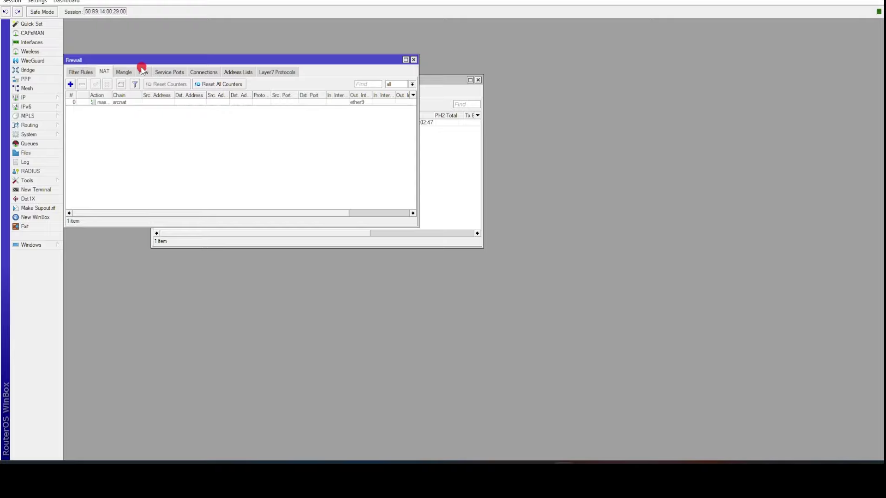
click(71, 84)
click(170, 66)
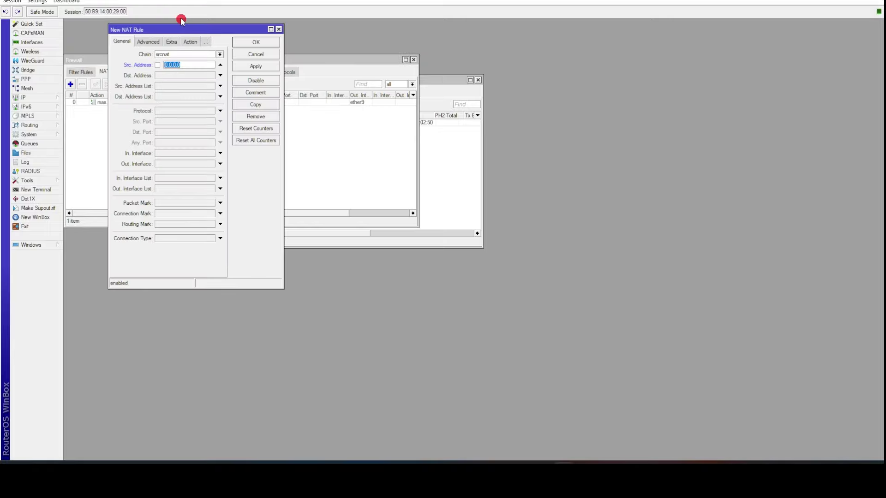
text(192.168.20.0/24)
key(Tab)
text(19)
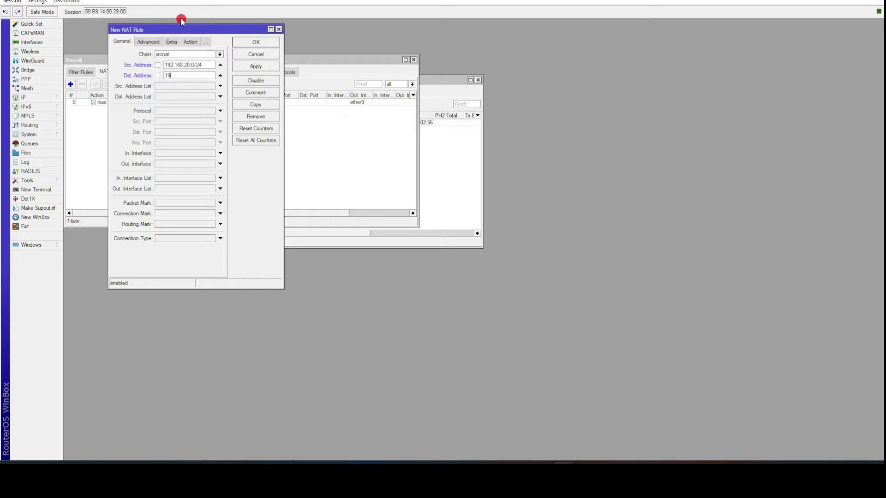
text(2.168.10.0/24)
- Save the right router's accept rule and place it above the masquerade rule
click(255, 43)
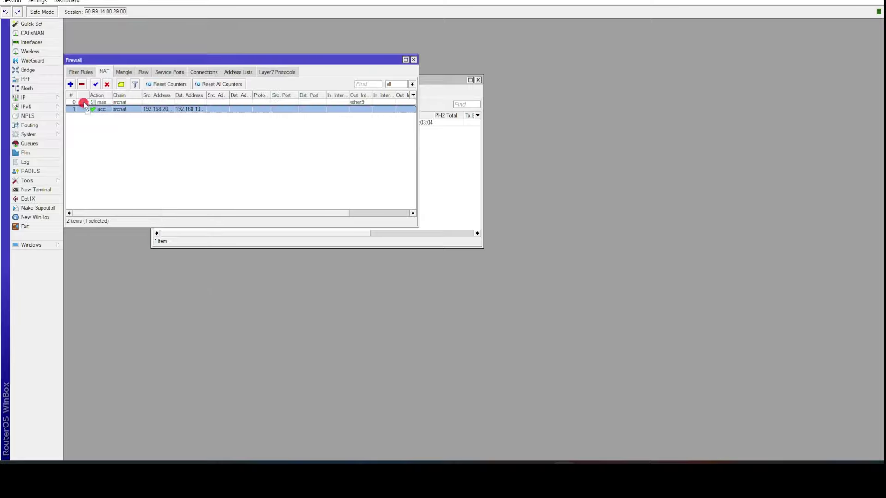
drag(84, 104, 84, 100)
drag(105, 60, 357, 83)
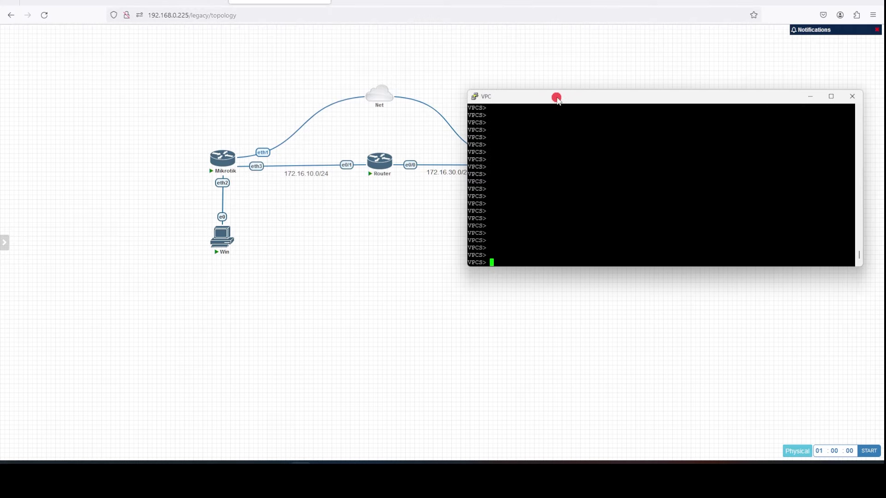
- Open the Win machine's console from the topology and arrange it beside the VPC console
drag(555, 97, 576, 199)
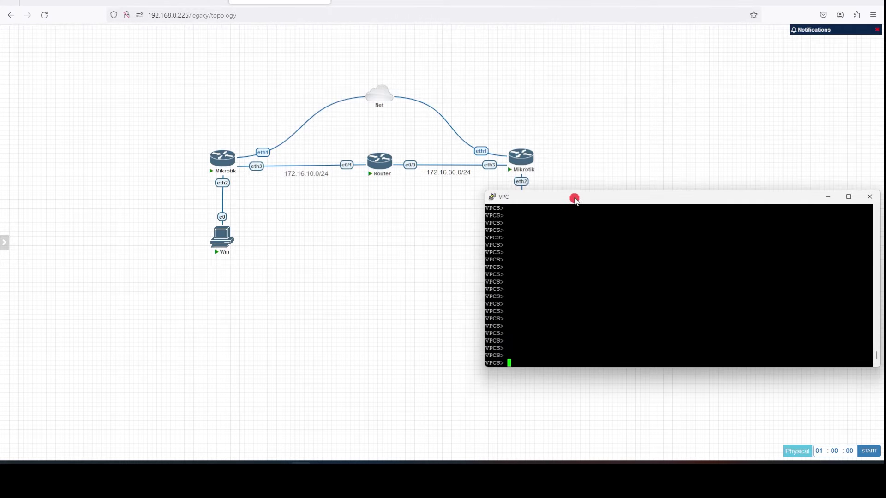
click(222, 237)
drag(202, 138, 126, 190)
click(582, 203)
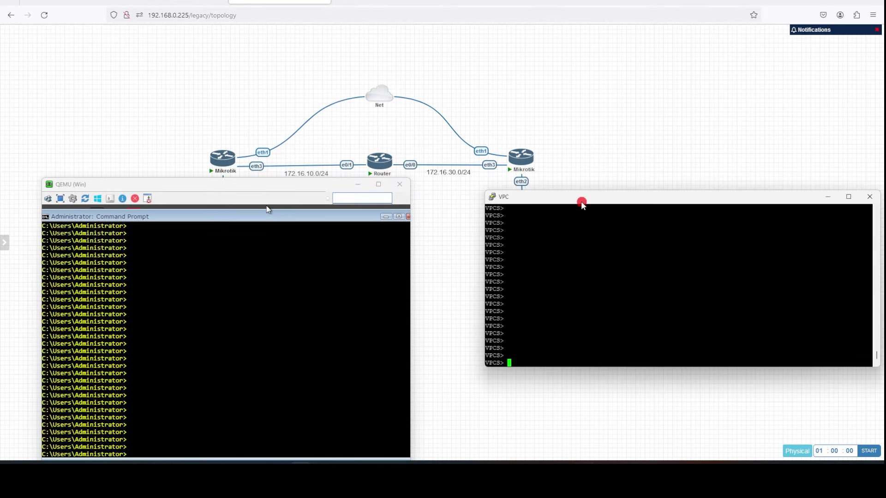
drag(582, 203, 567, 222)
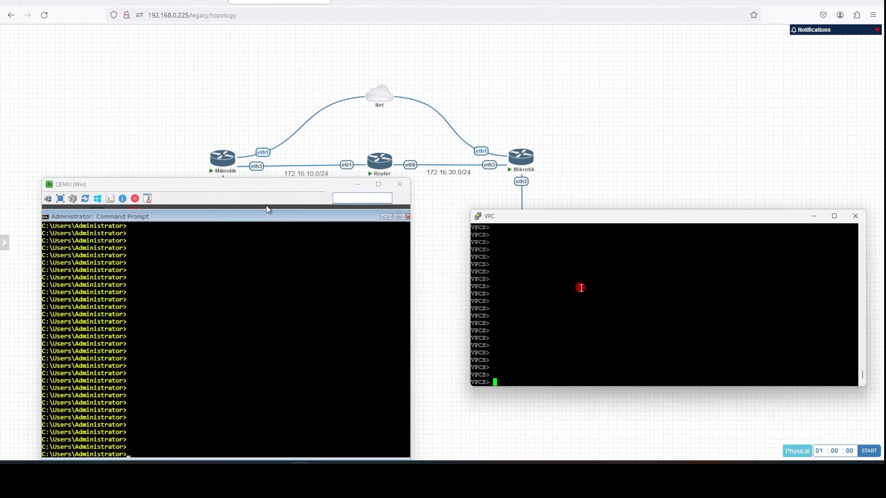
mouse_move(511, 164)
drag(548, 217, 520, 179)
- Start continuous pings from the VPC to 192.168.10.254 and from the Win machine to 192.168.20.254
text(ping 192.168.10.254 -t)
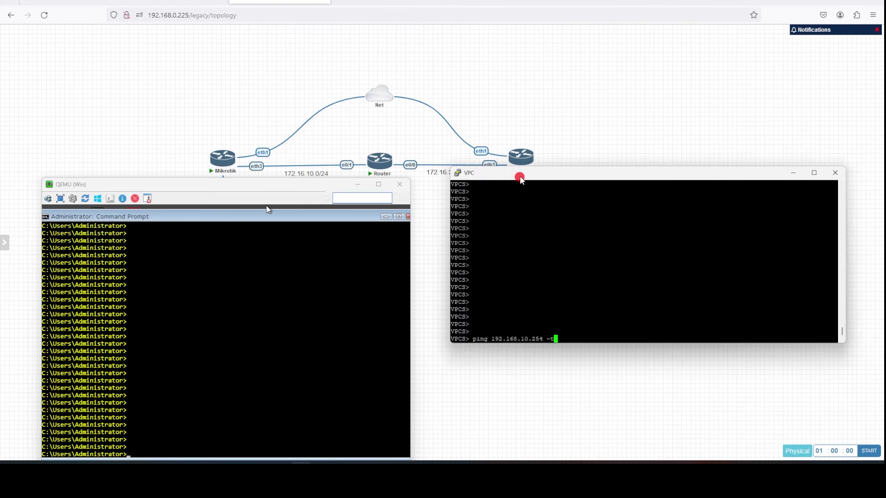
key(Return)
click(316, 379)
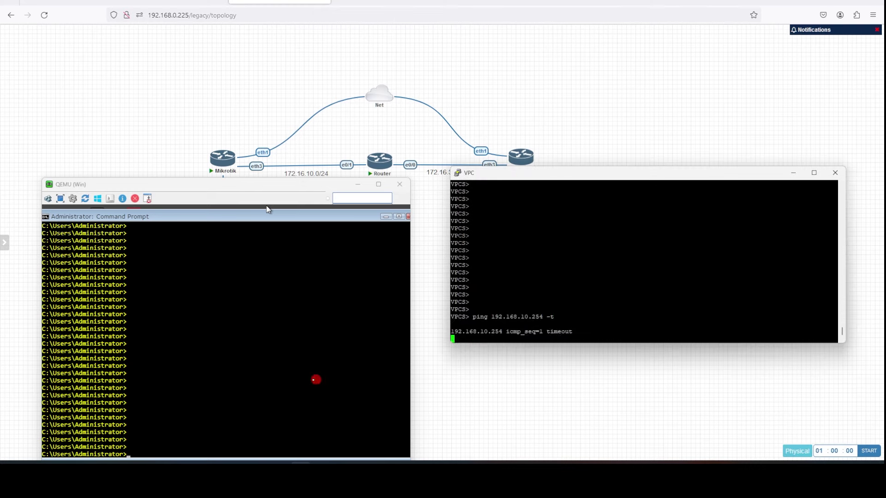
text(ping 192.168.20.254 -t)
key(Return)
drag(218, 188, 217, 163)
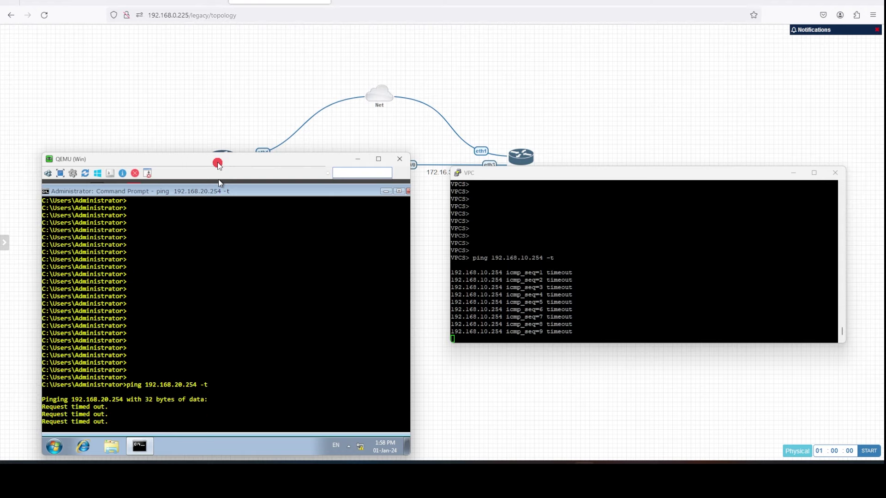
- Return to the left router's WinBox, widen its window and examine the log for IPsec entries
drag(218, 164, 0, 154)
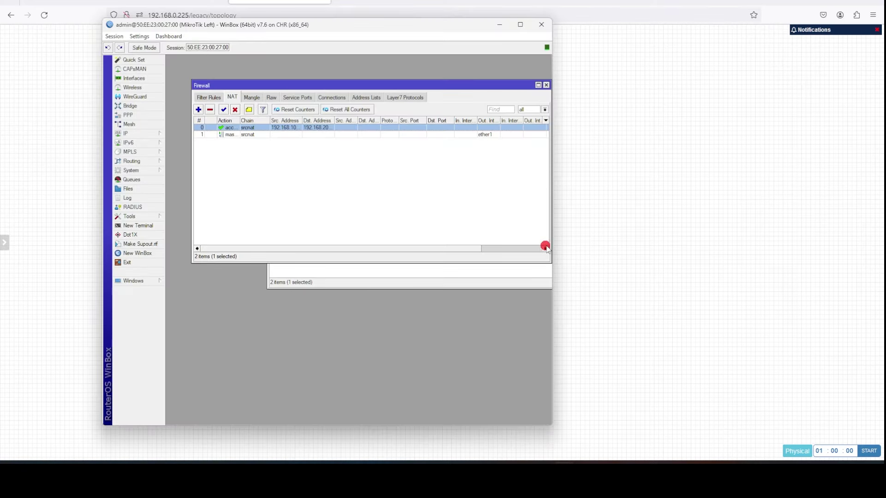
drag(552, 243, 701, 240)
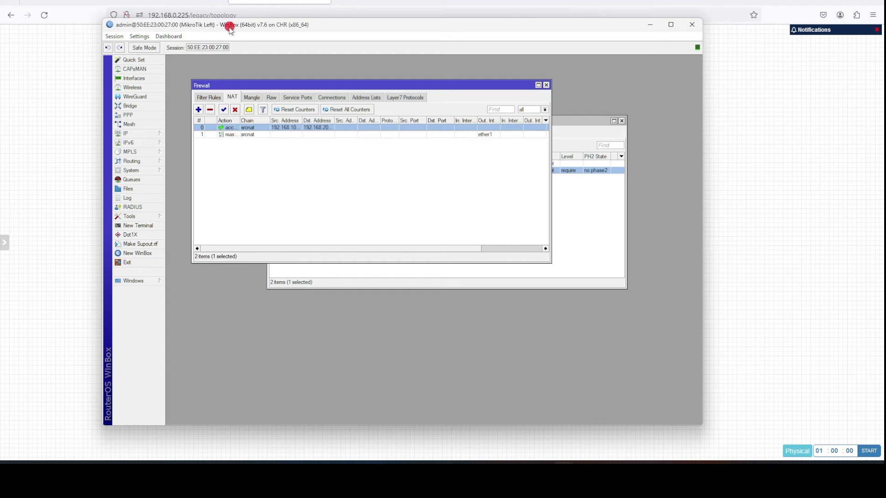
click(141, 198)
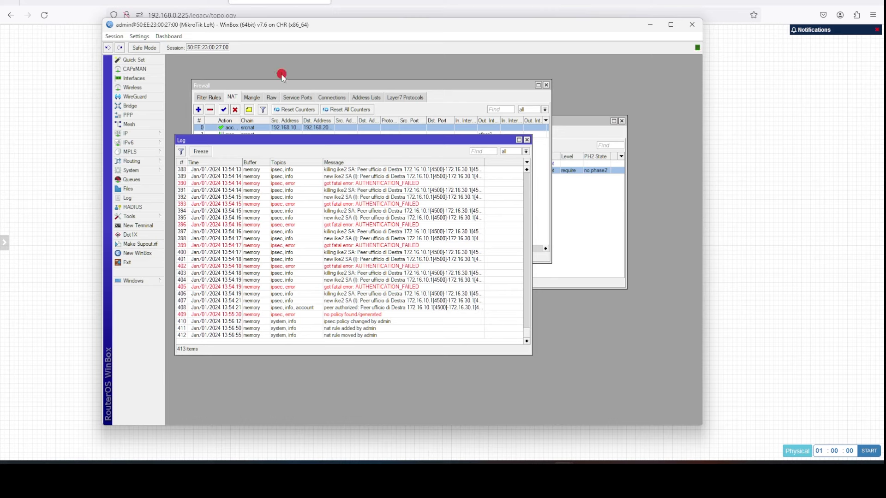
- Close the left router's firewall window, check its IPsec policy's addresses and proposal, and bring the right router's WinBox forward
click(546, 85)
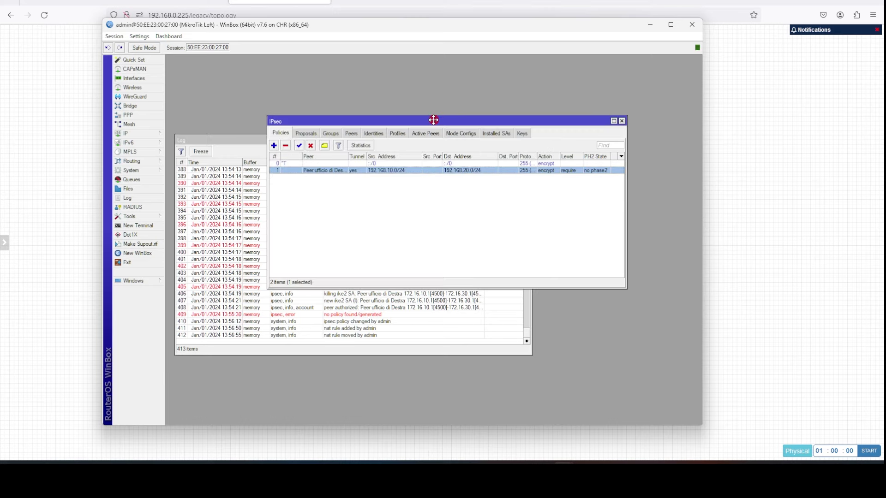
double_click(316, 174)
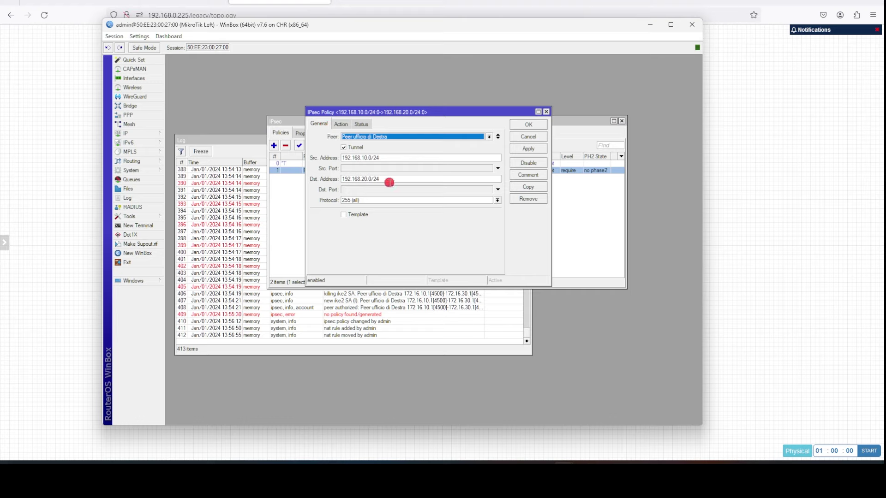
click(341, 124)
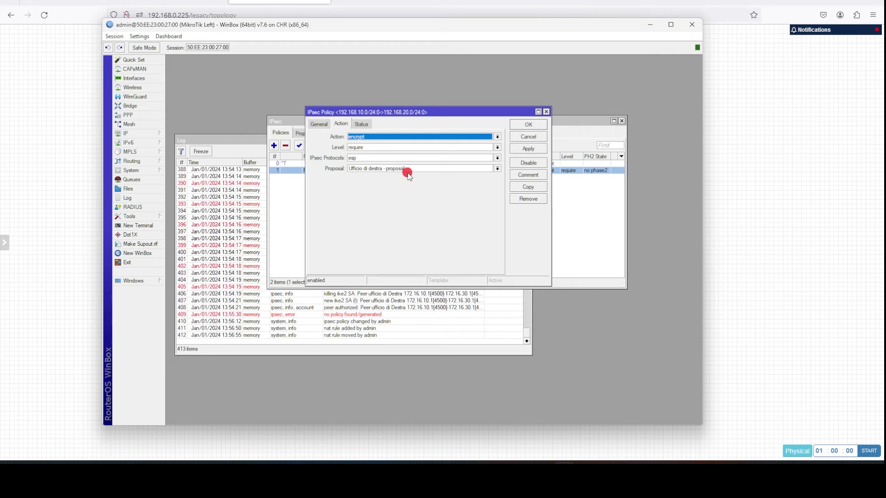
drag(408, 28, 319, 26)
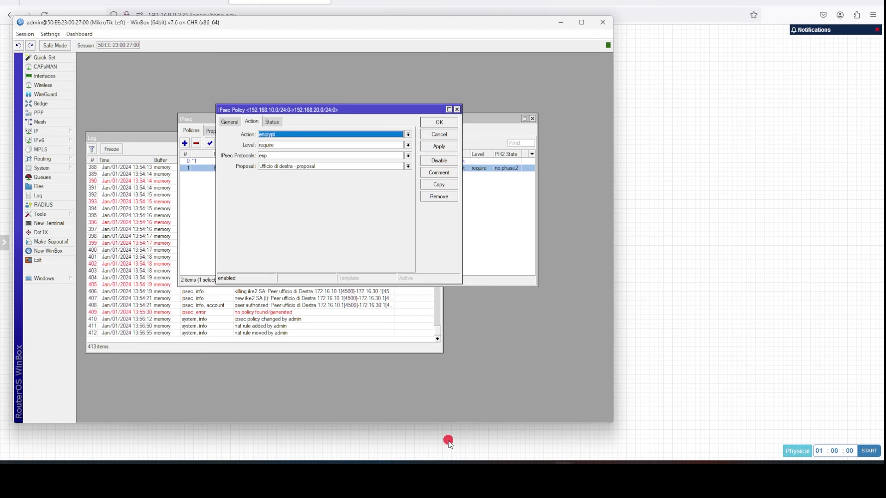
click(600, 421)
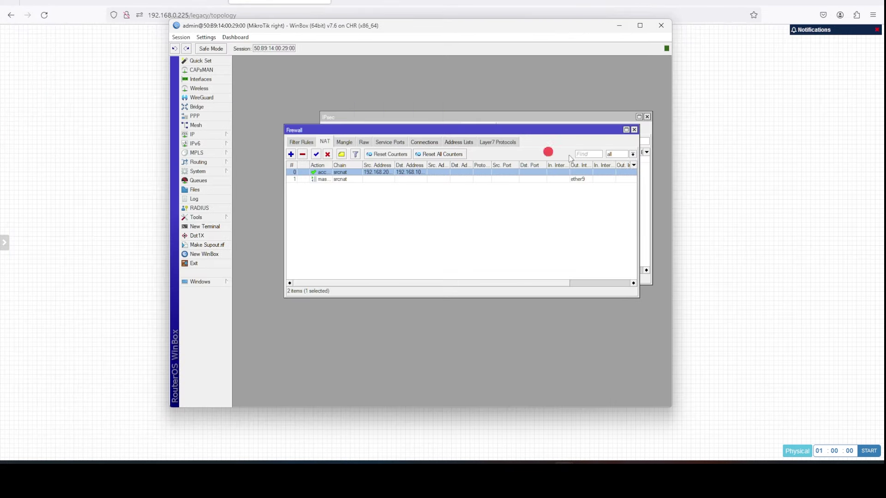
- Close the firewall window and set the right router's IPsec policy to source 192.168.20.0/24 and destination 192.168.10.0/24
click(634, 130)
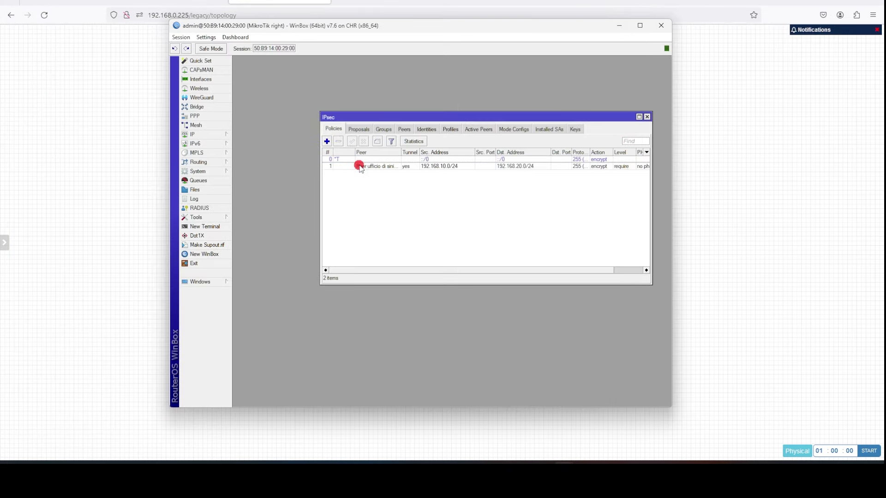
double_click(360, 167)
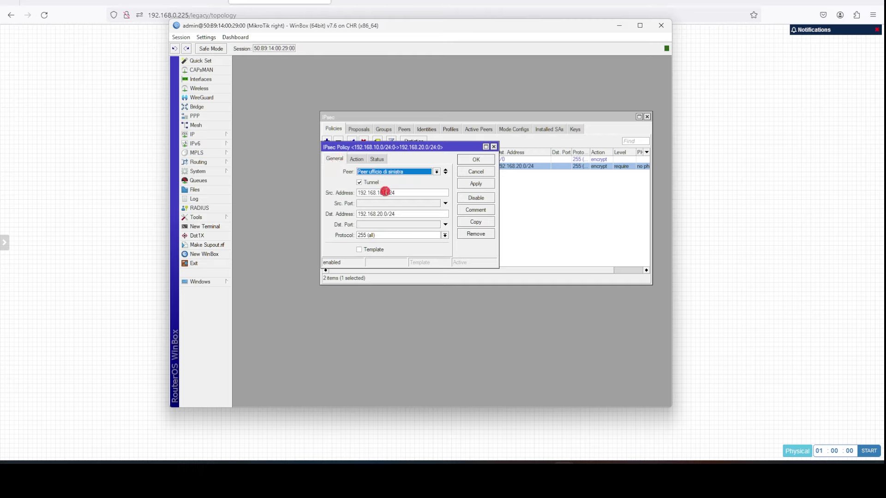
click(381, 192)
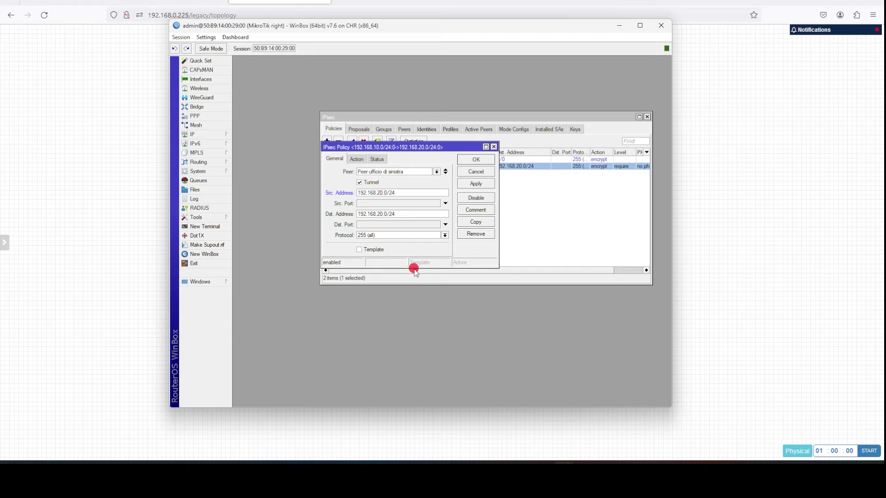
click(476, 184)
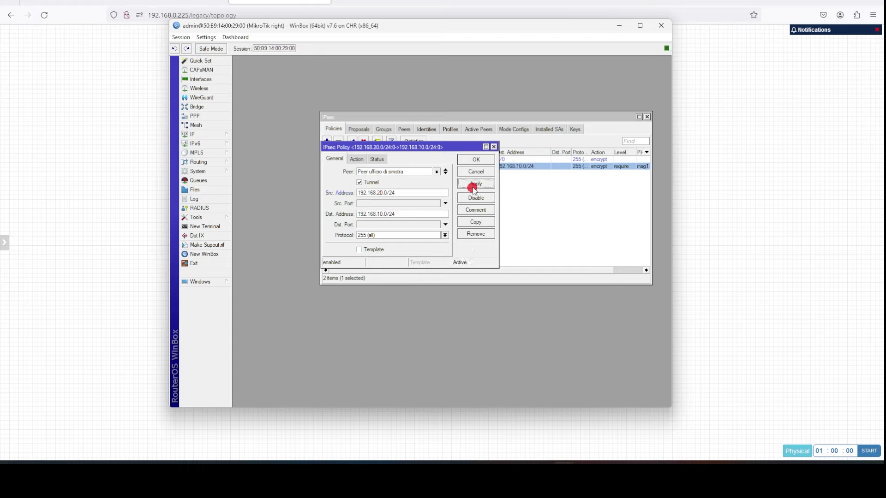
click(476, 161)
- Bring the VPC and Win consoles into view over the topology and check the continuous pings between both LANs
key(alt+Tab)
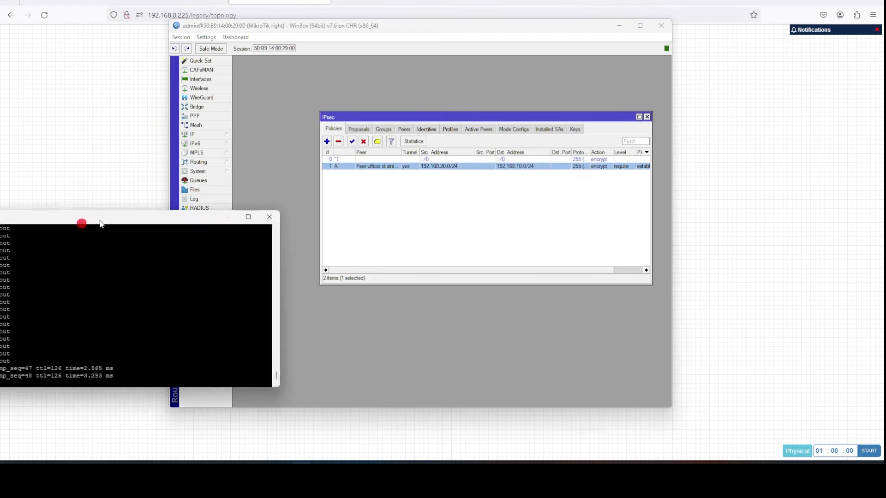
drag(81, 222, 484, 98)
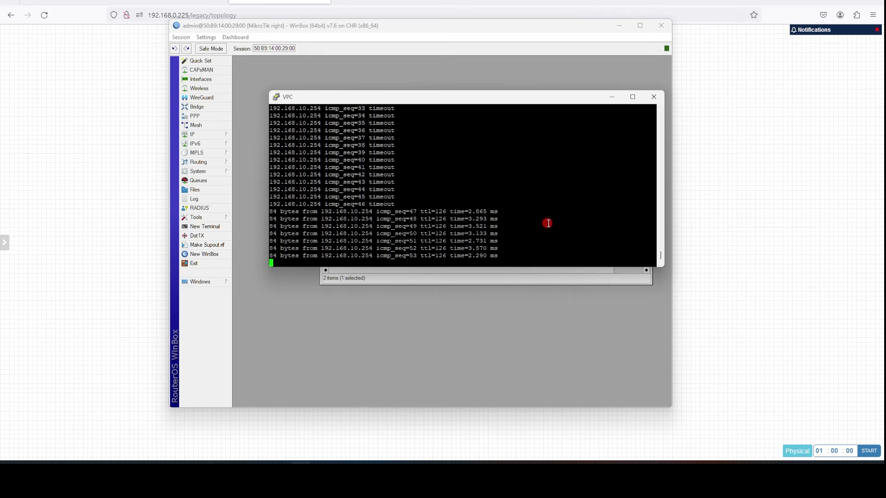
click(619, 25)
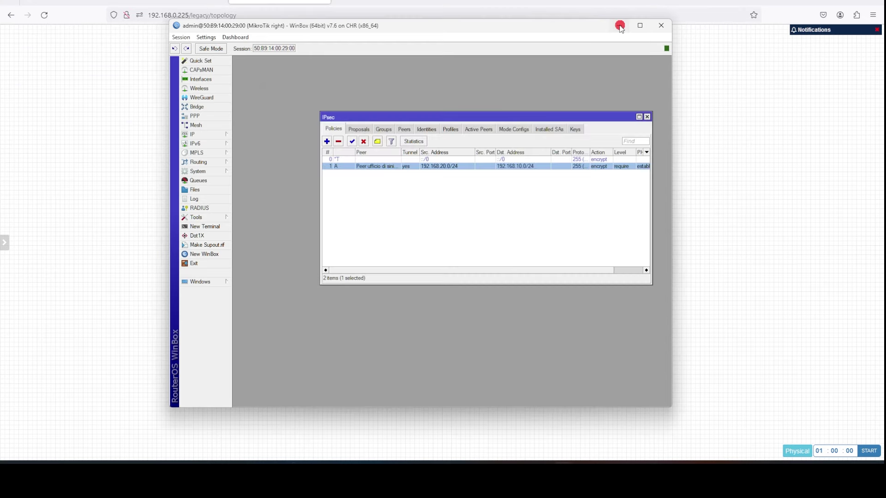
drag(463, 97, 670, 224)
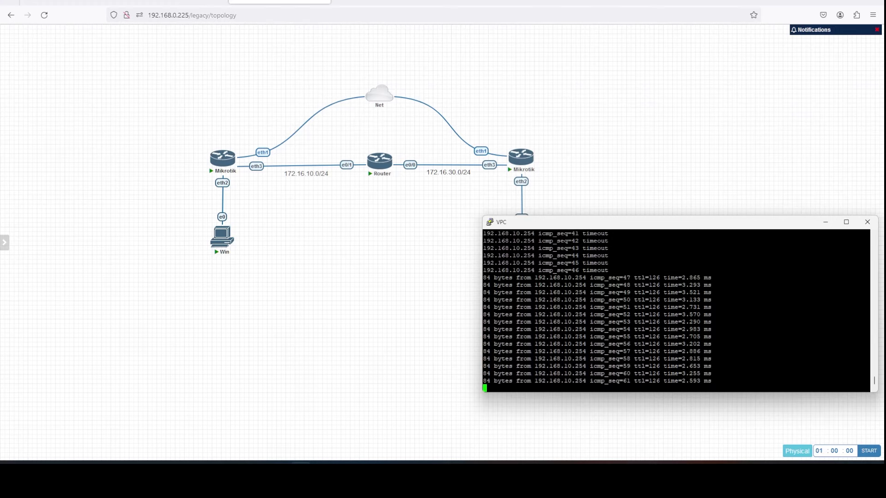
drag(76, 168, 223, 141)
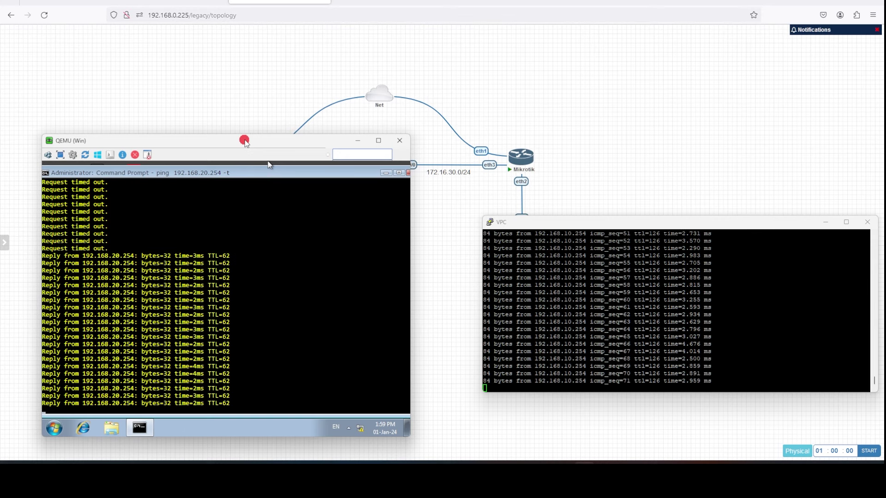
drag(245, 141, 0, 139)
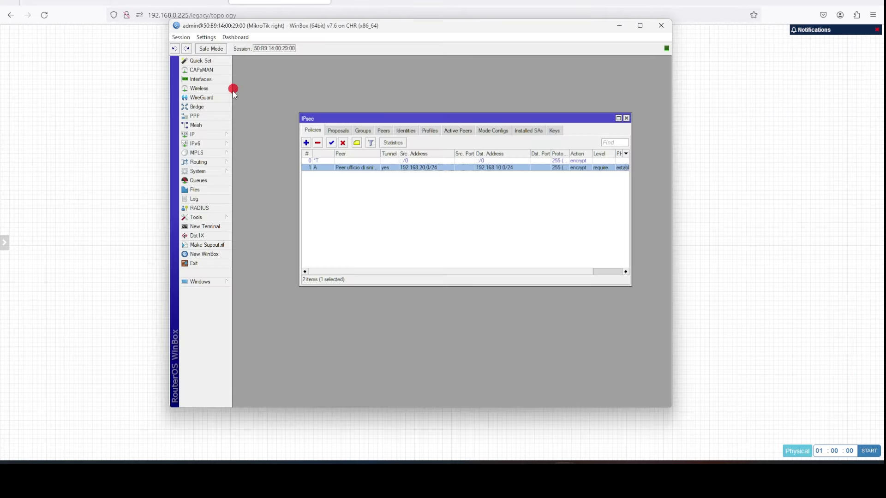
- On the right router, open the firewall, close the IPsec window and display the filter rules
click(219, 138)
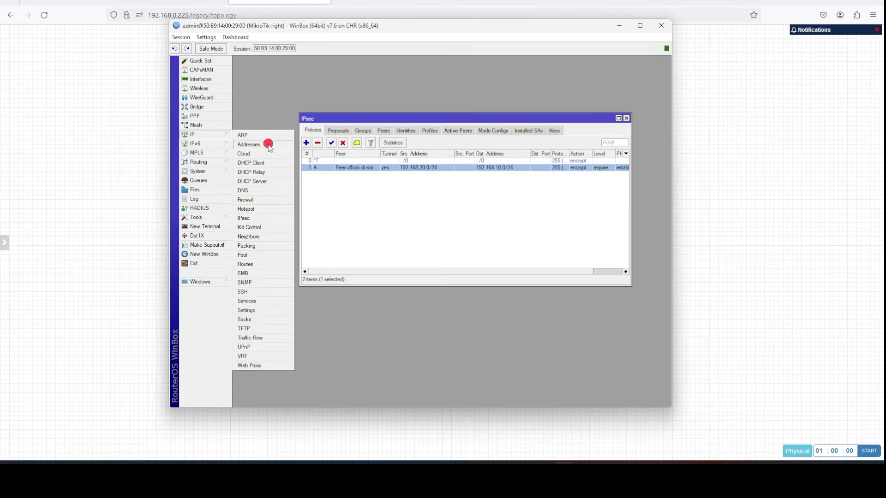
click(266, 205)
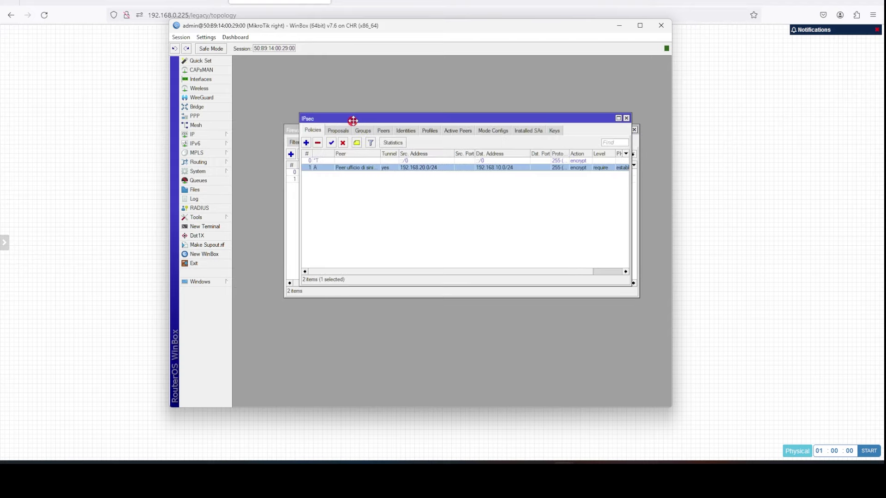
drag(350, 119, 321, 103)
click(598, 102)
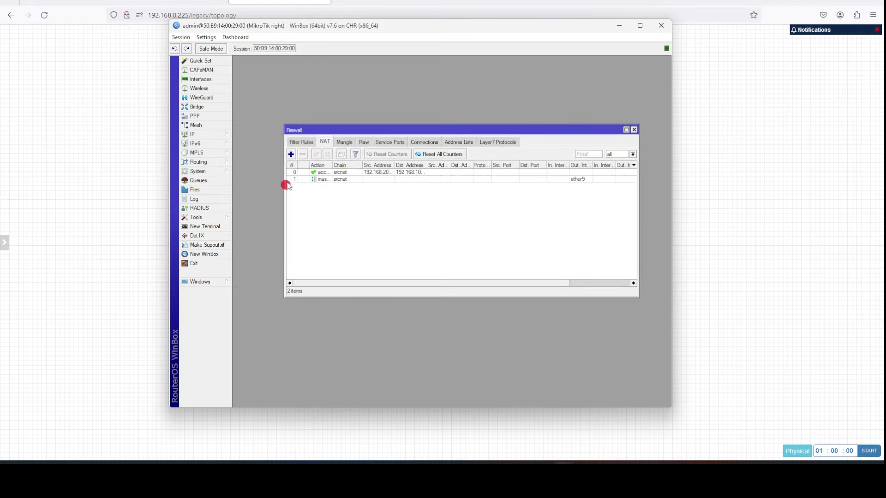
click(300, 142)
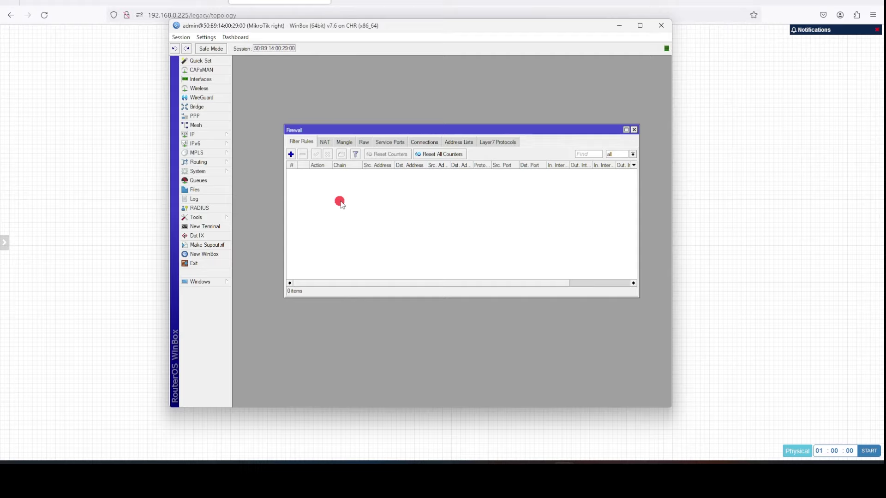